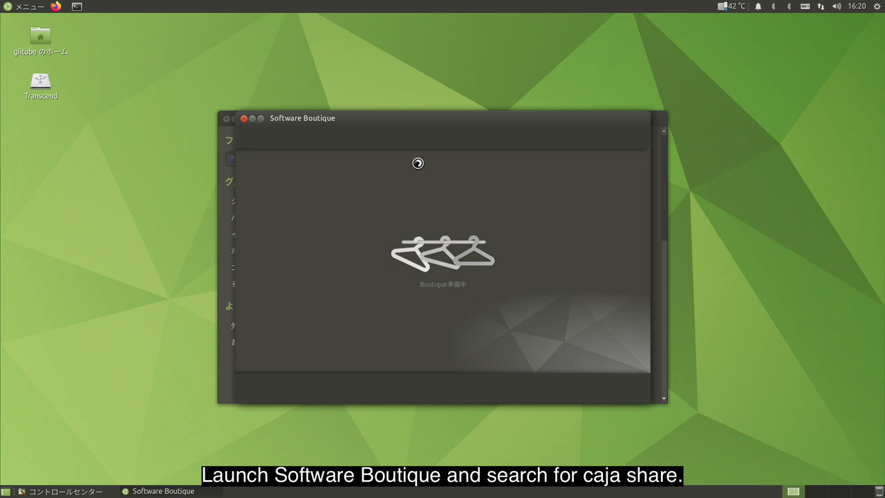
Search Software Boutique for "caja share" and queue Caja Share for installation.
click(576, 138)
text(caja share)
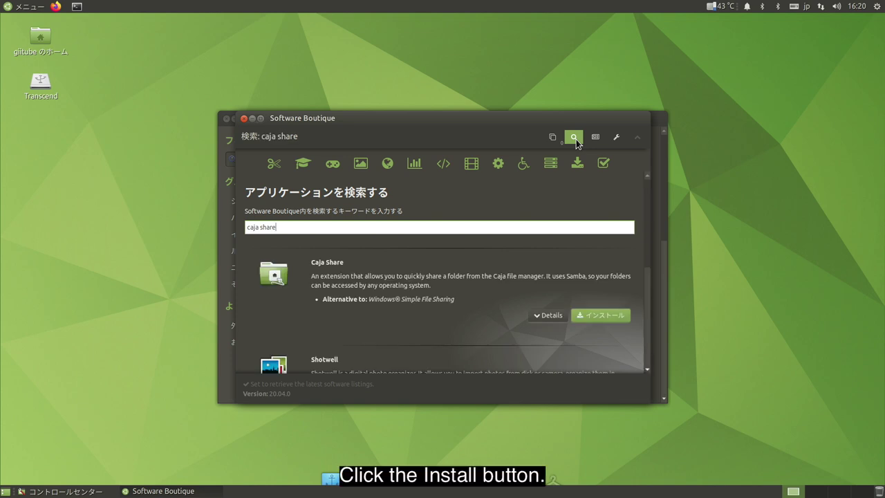
click(601, 316)
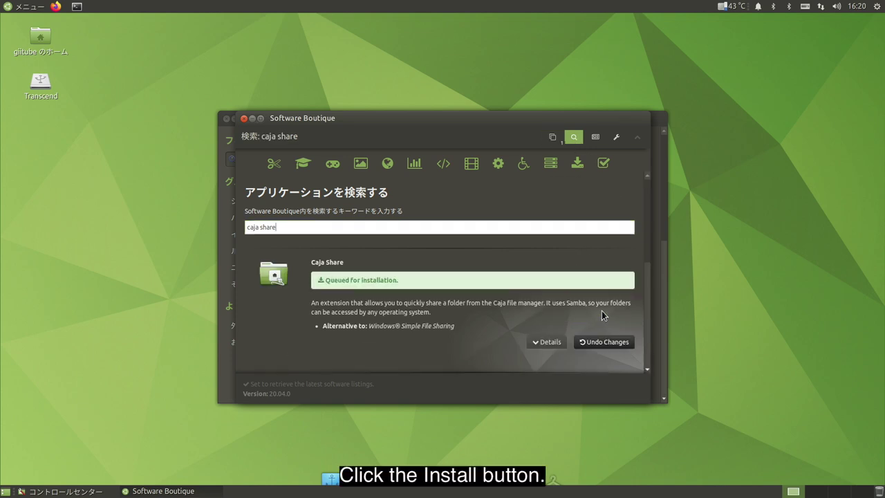
Apply the queued Caja Share installation, then close Software Boutique and the Control Center.
click(553, 138)
click(568, 241)
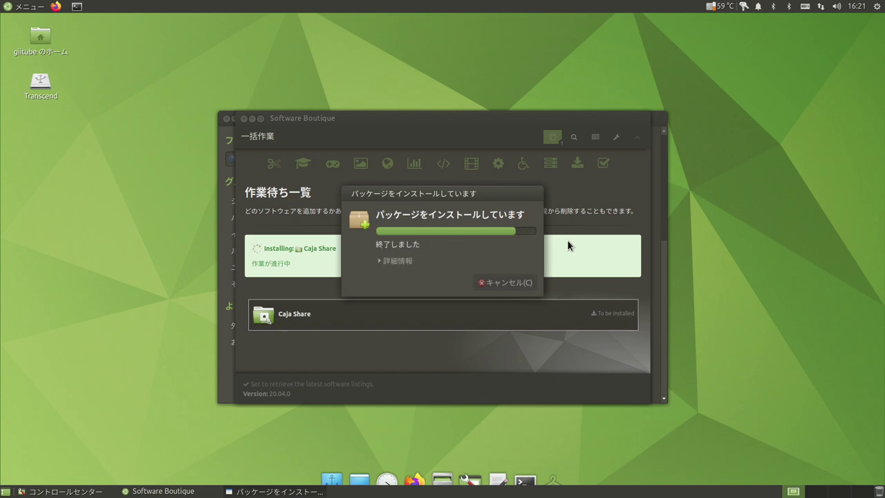
click(612, 247)
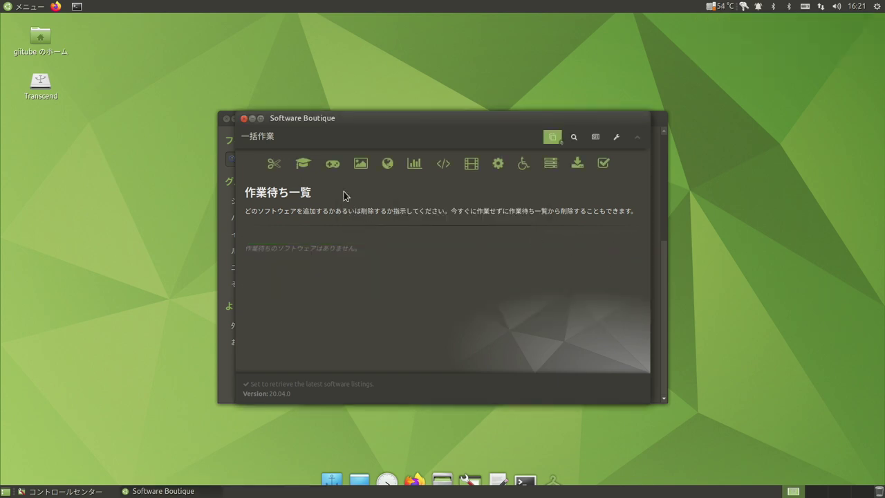
click(243, 118)
click(226, 118)
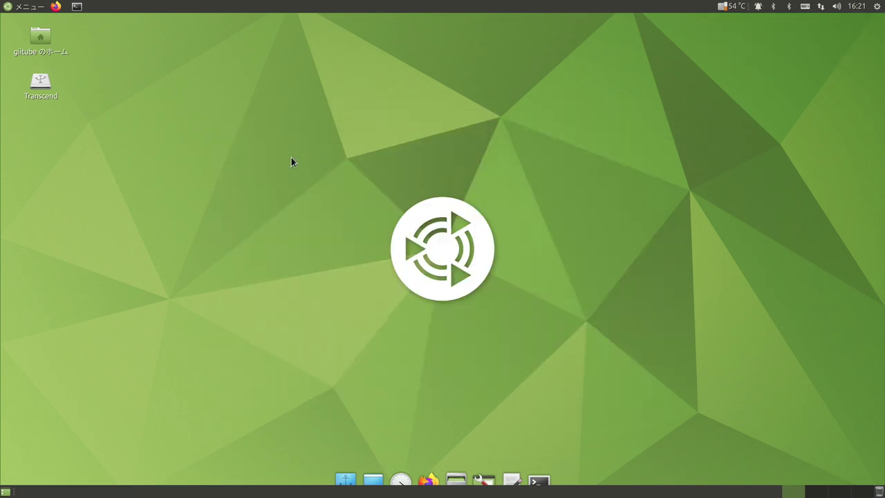
Restart the computer.
click(6, 7)
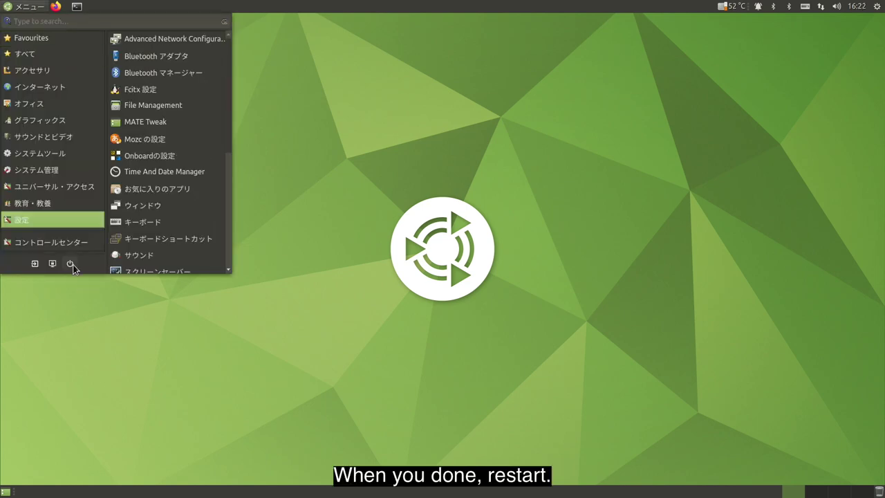
click(71, 265)
click(405, 300)
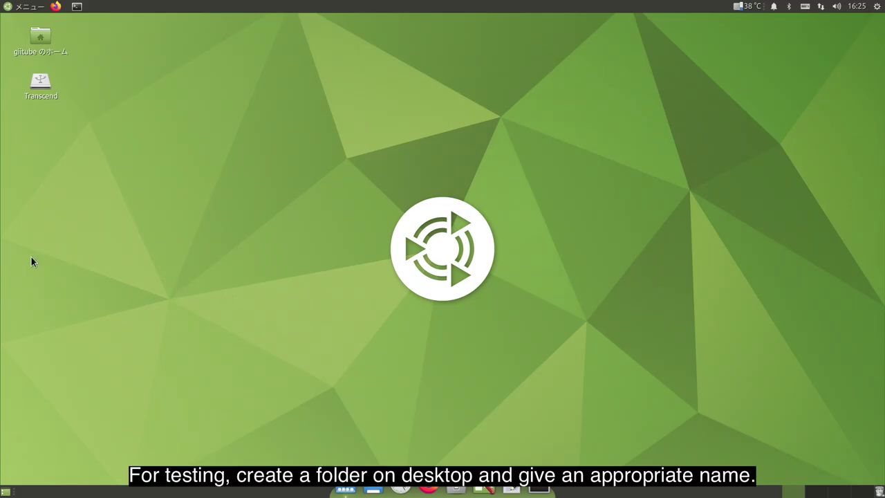
Create a folder named myUbuntu on the desktop.
right_click(64, 135)
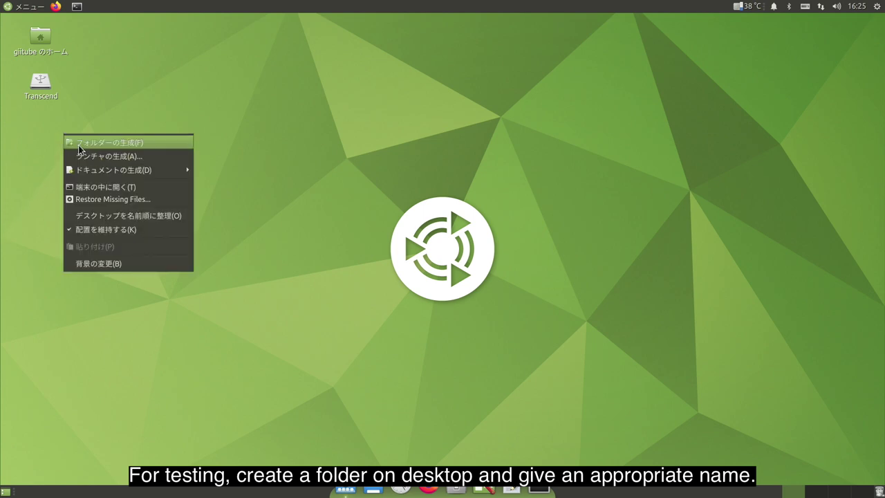
click(79, 145)
text(myU)
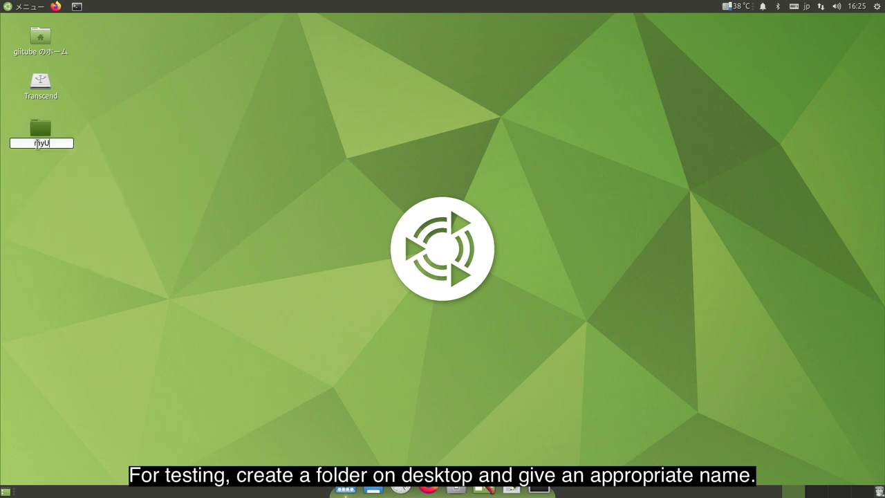
text(buntu)
key(Return)
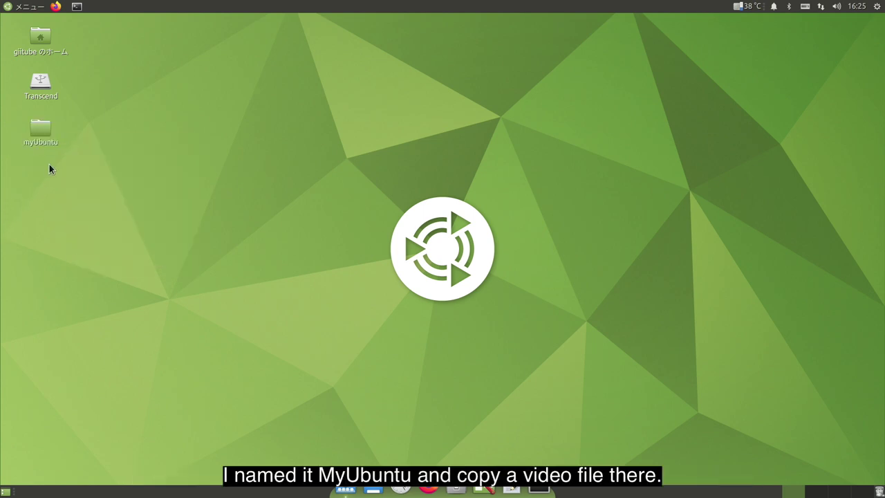
Copy a video file from the Transcend drive into the myUbuntu folder and close the drive's window.
double_click(41, 85)
double_click(253, 169)
drag(191, 174, 44, 128)
click(80, 88)
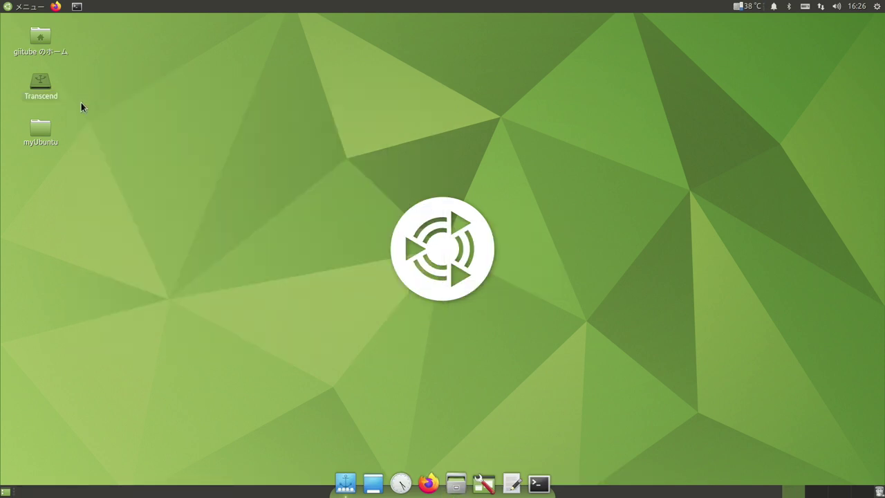
Share the myUbuntu folder with file creation and deletion by others and guest access allowed, adding the required permissions automatically.
right_click(46, 131)
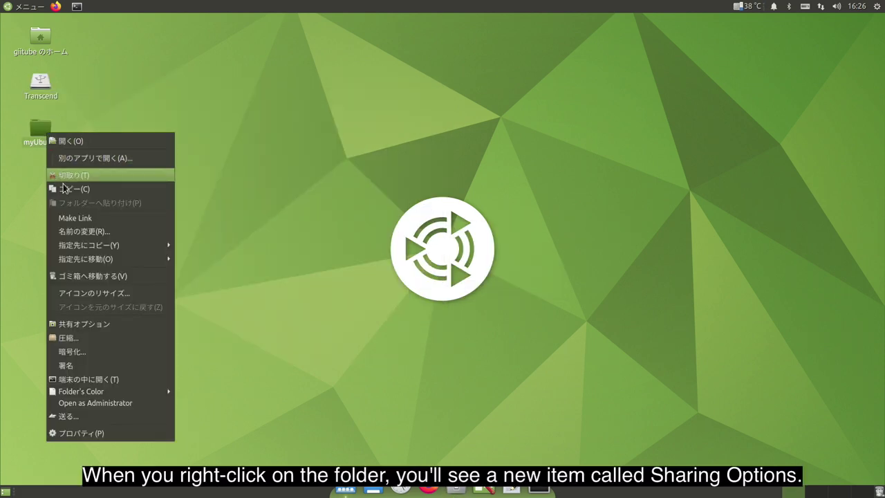
click(87, 325)
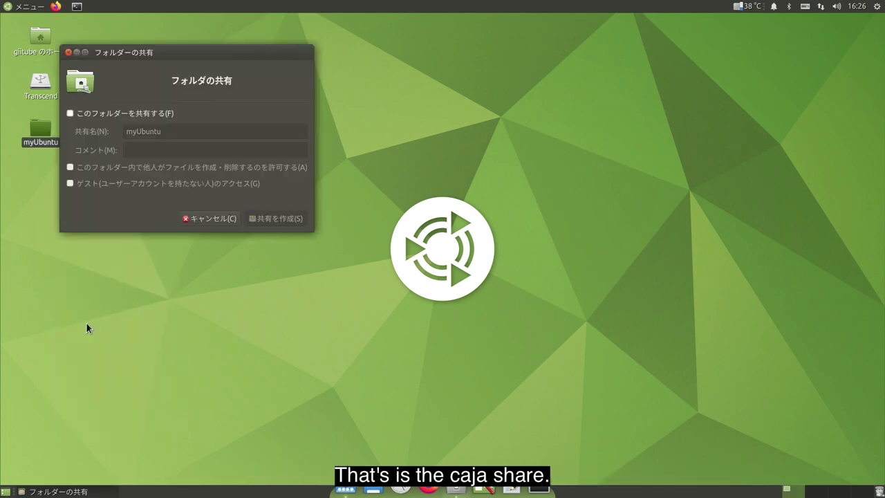
click(70, 114)
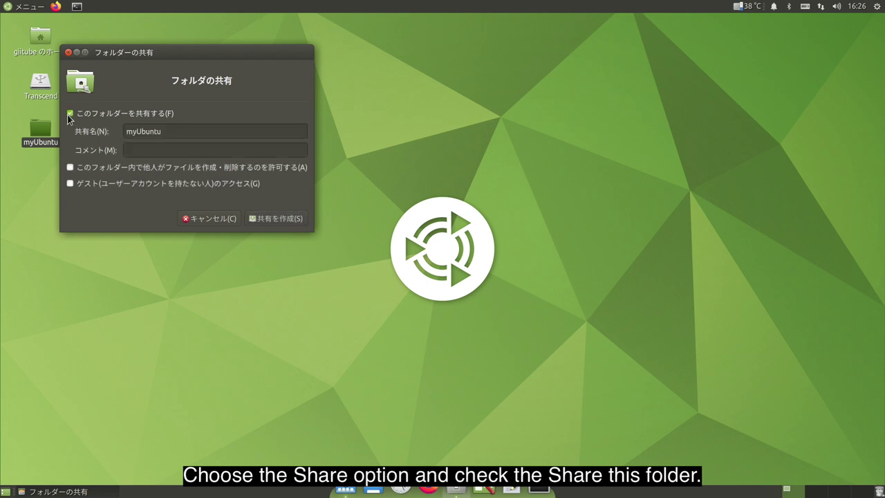
click(70, 184)
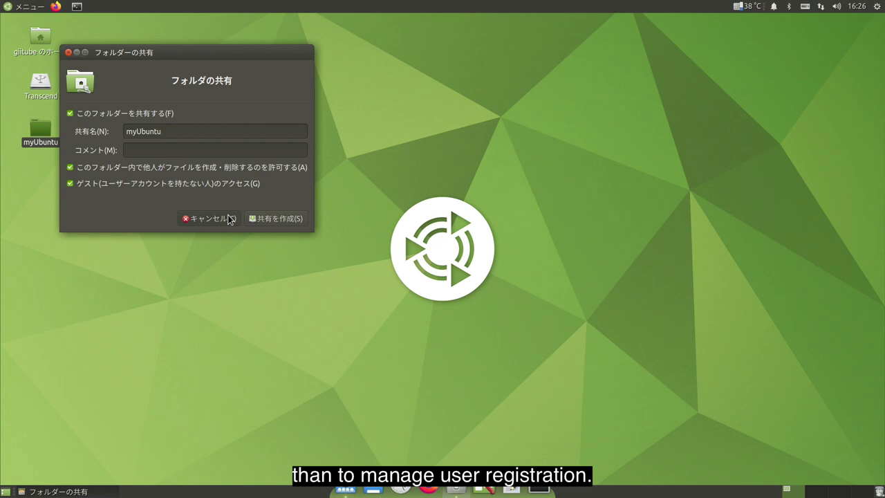
click(264, 219)
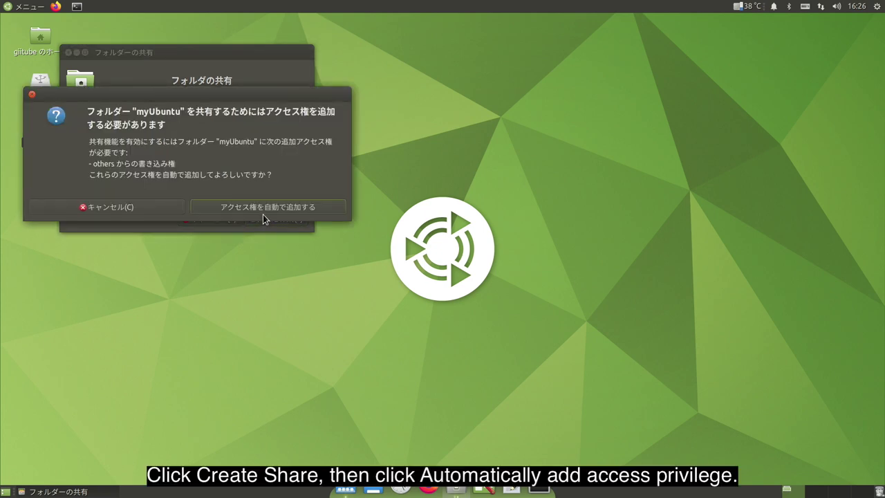
click(264, 207)
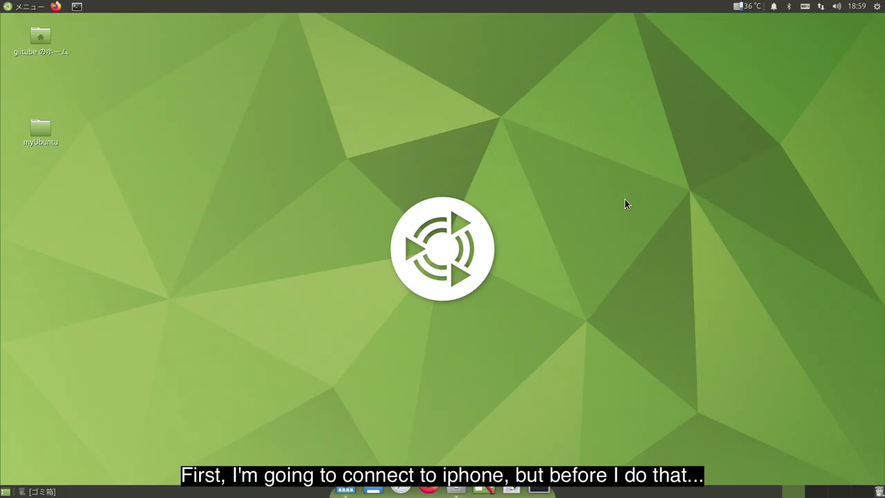
Check the IPv4 address of the wired connection in the connection information, then close it.
click(821, 6)
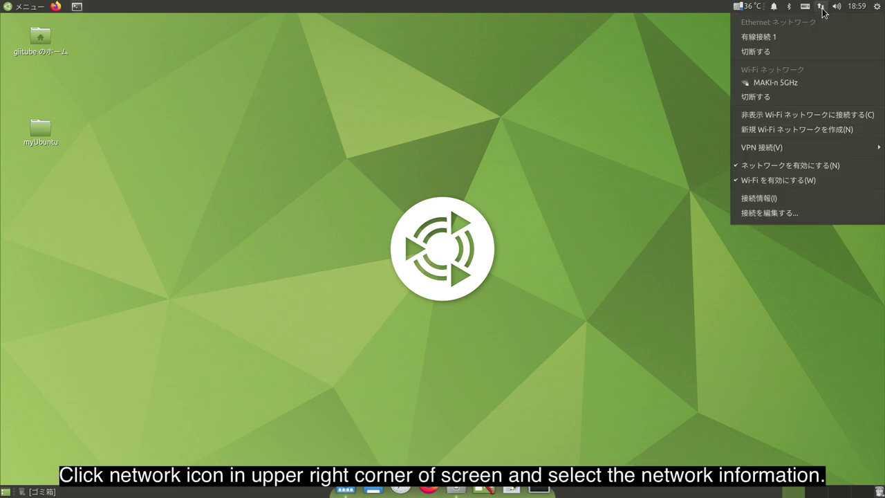
click(785, 198)
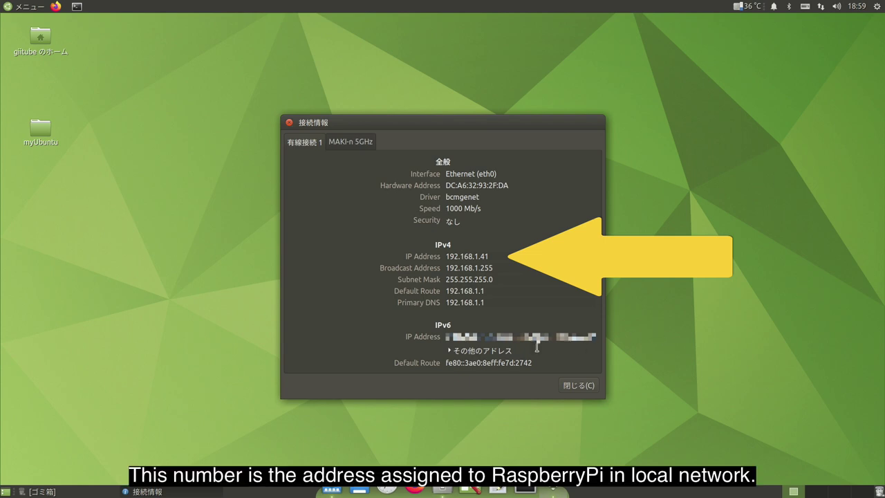
click(290, 122)
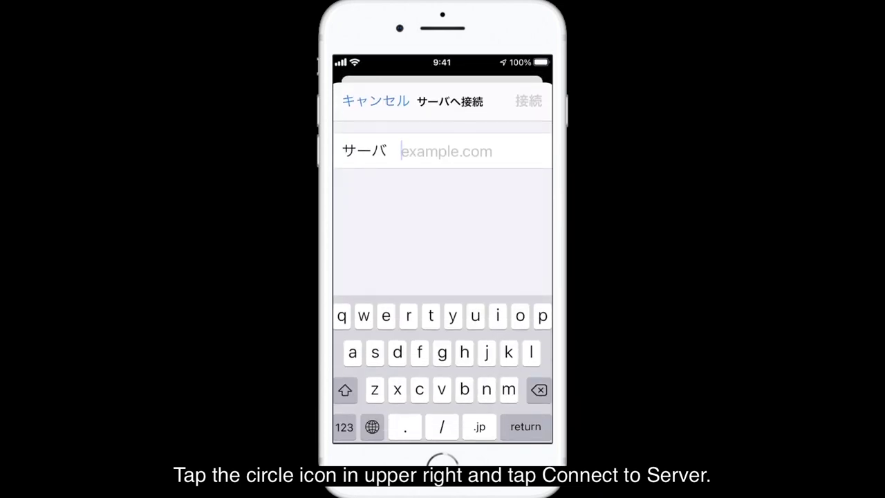
In the iPhone's Files app, connect to the server 192.168.1.41 as a guest.
text(1)
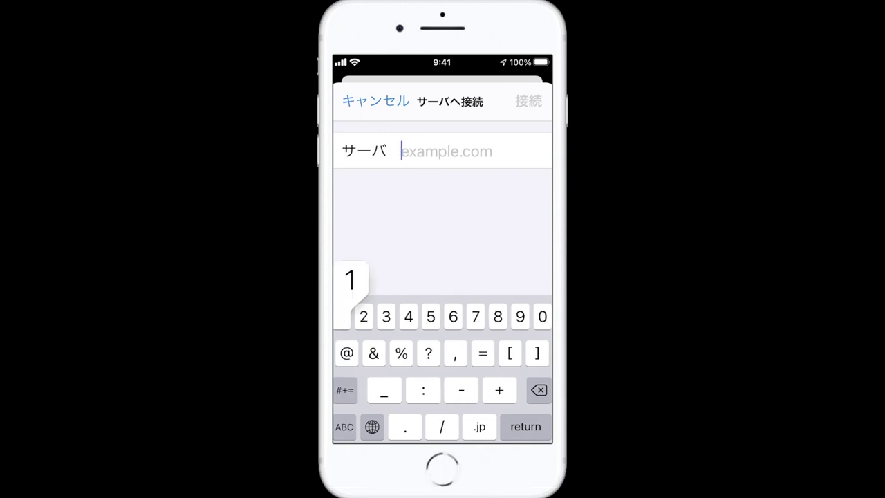
text(92)
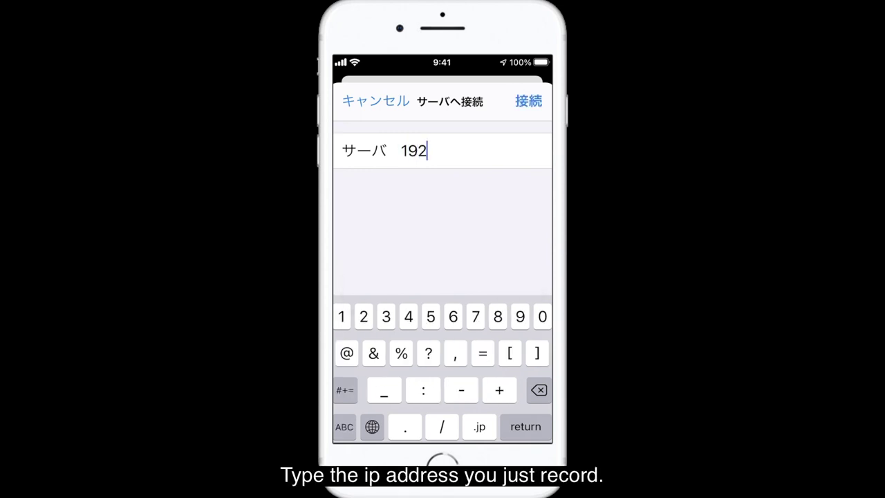
text(.168.1.41)
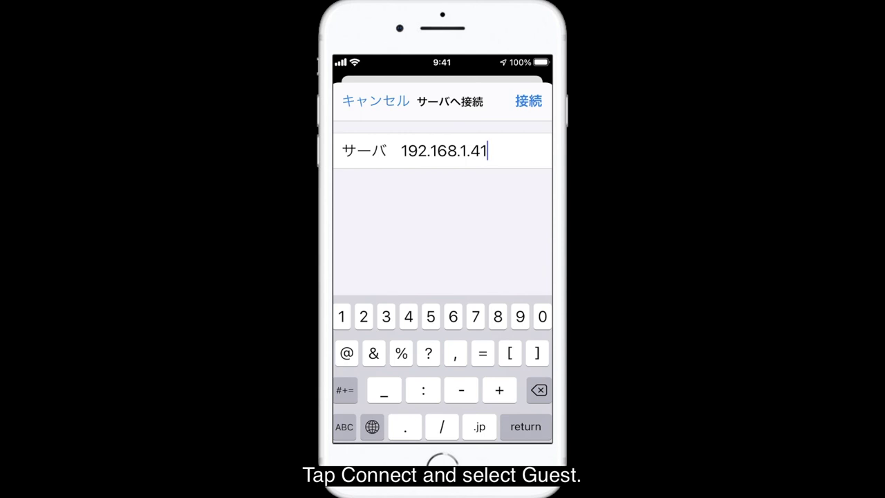
key(Return)
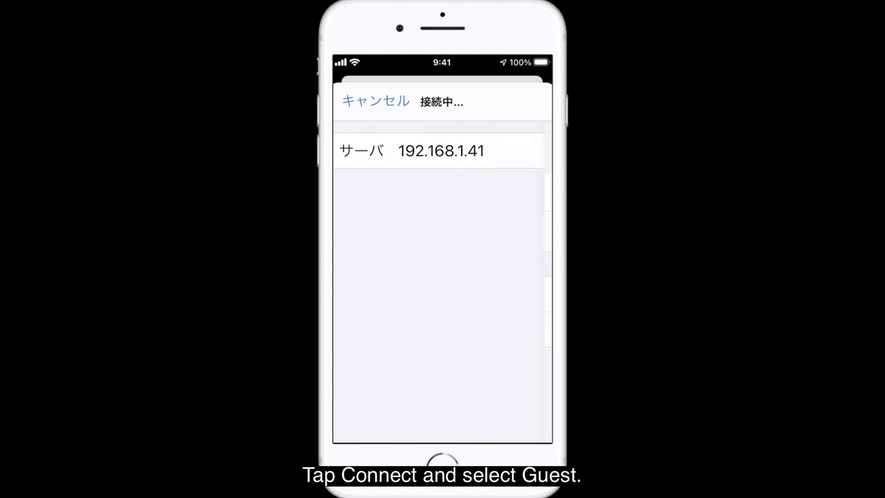
click(364, 191)
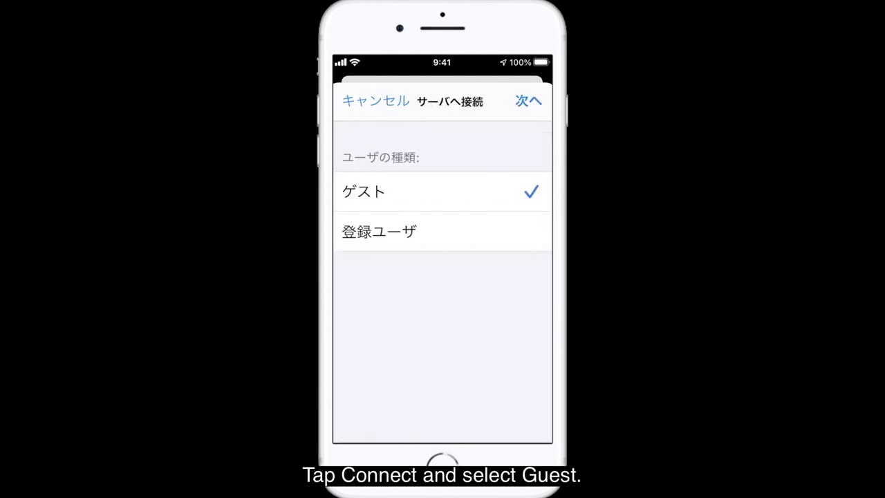
click(528, 100)
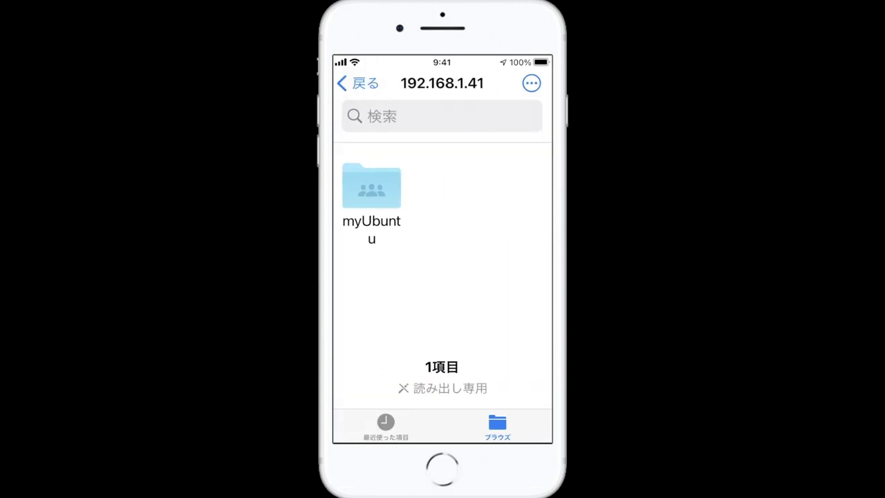
Open the shared myUbuntu folder and play the ColorCheck video.
click(371, 187)
click(367, 186)
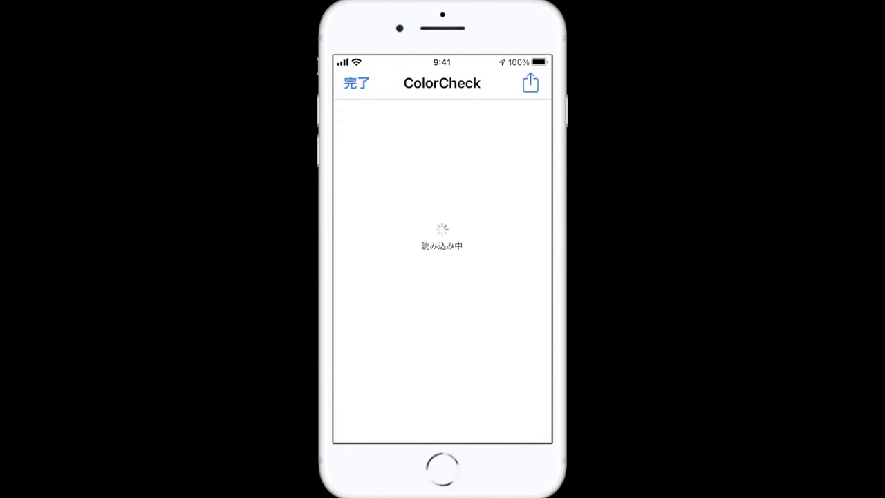
click(443, 249)
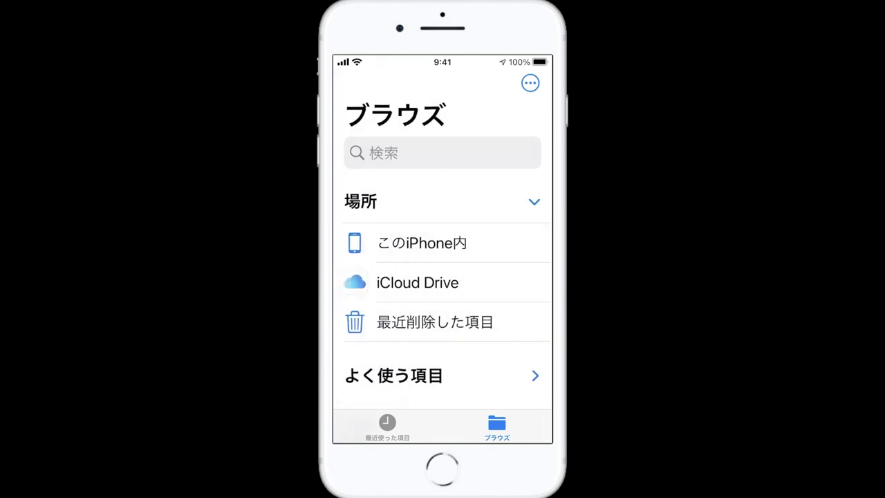
scroll(443, 276, down, 3)
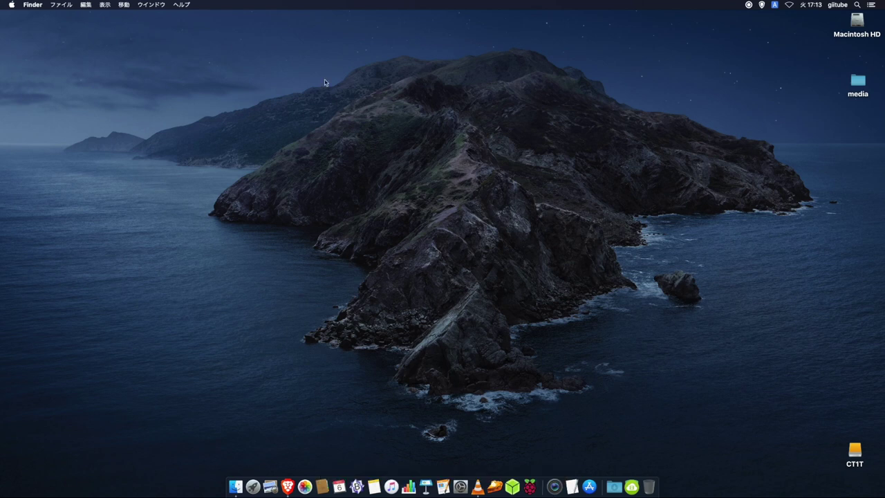
In the Mac's Finder, browse the network servers, connect to GIITUBE-DESKTOP and open its shared myUbuntu folder.
click(126, 7)
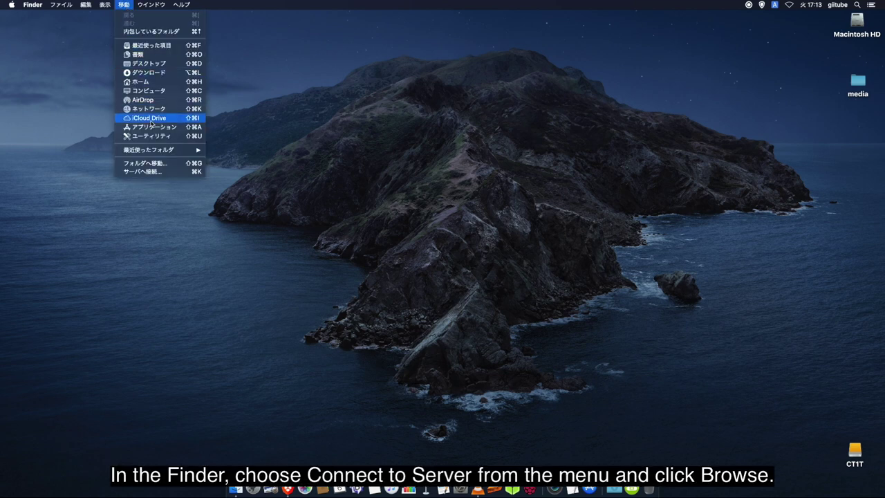
click(160, 173)
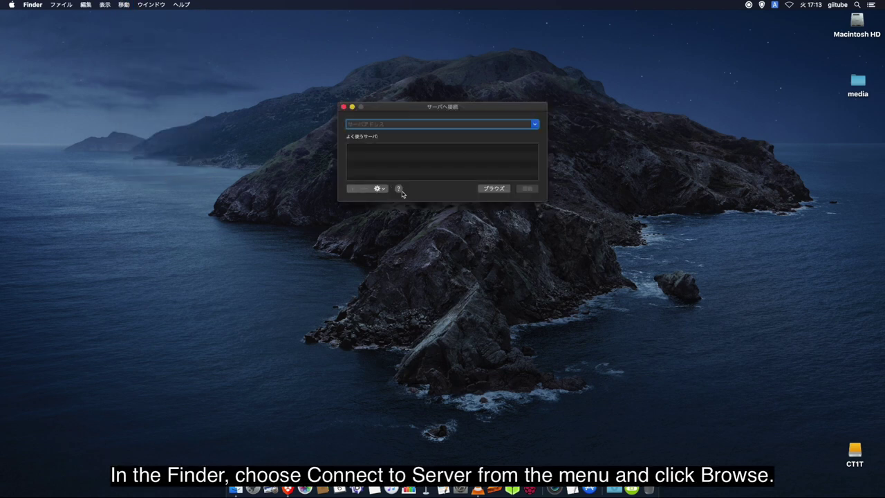
click(493, 188)
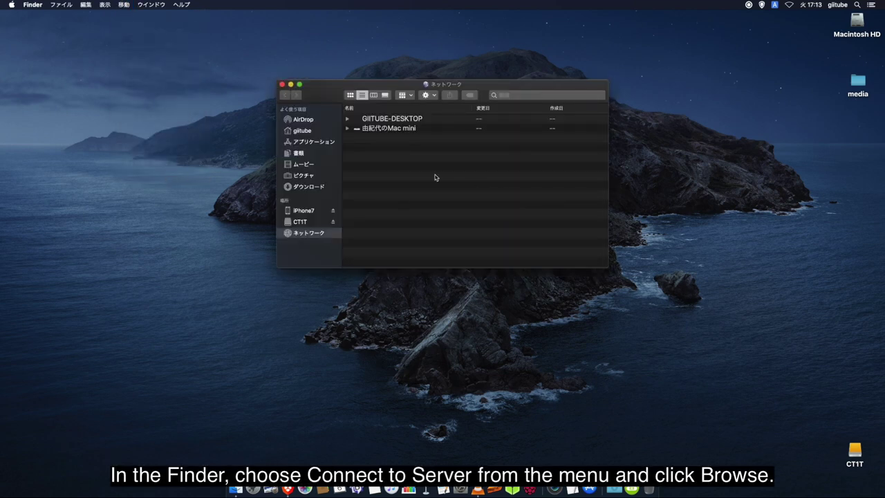
click(371, 122)
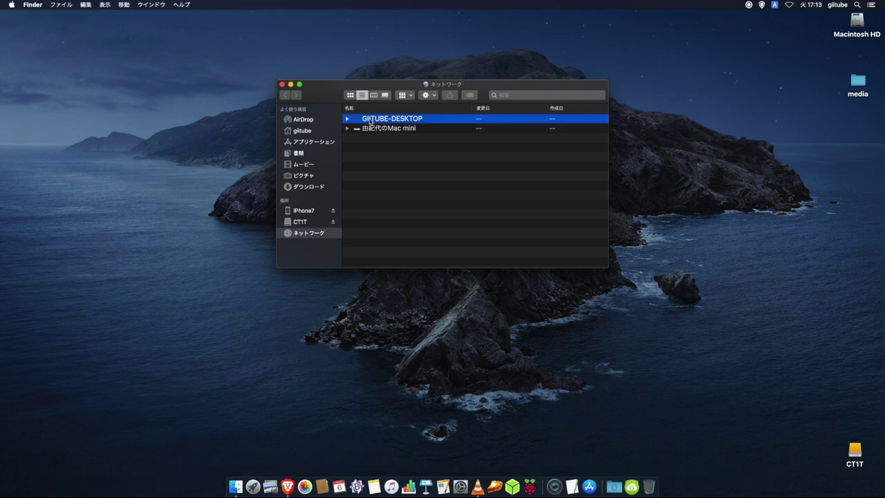
double_click(439, 121)
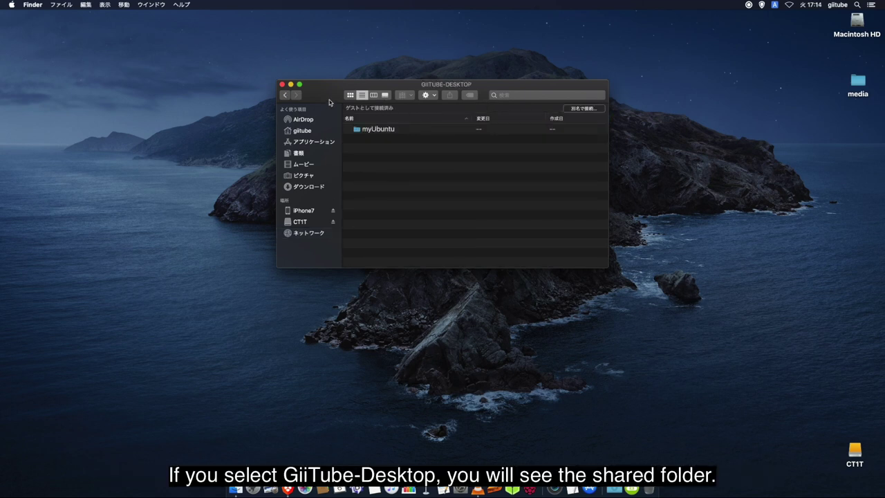
double_click(363, 130)
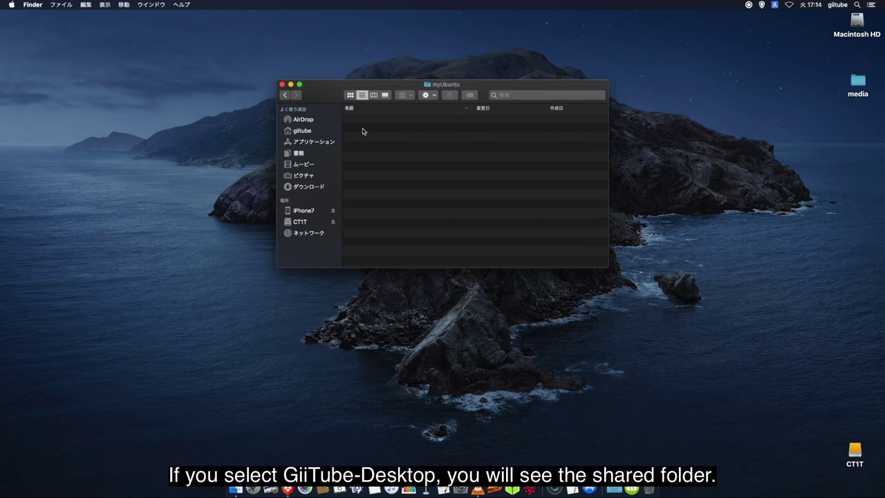
Close the shared folder window, reopen the share from the mounted myUbuntu disk on the desktop and select ColorCheck.mp4.
click(367, 120)
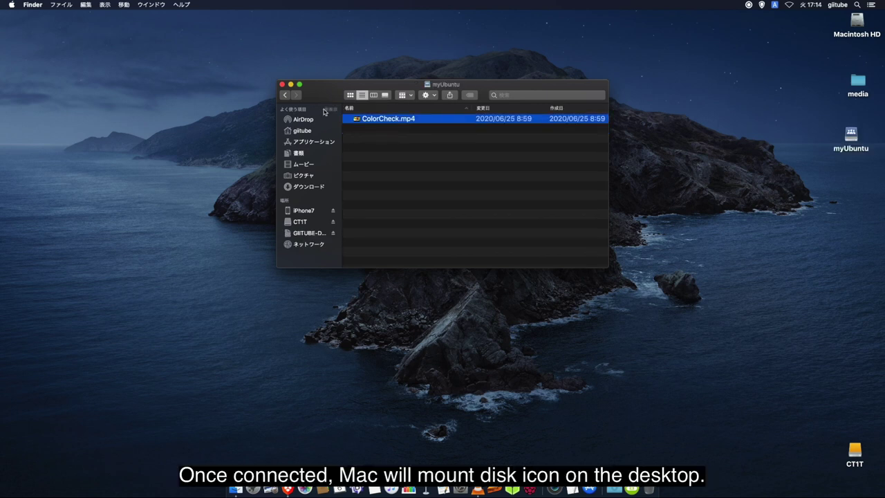
click(282, 84)
key(super+k)
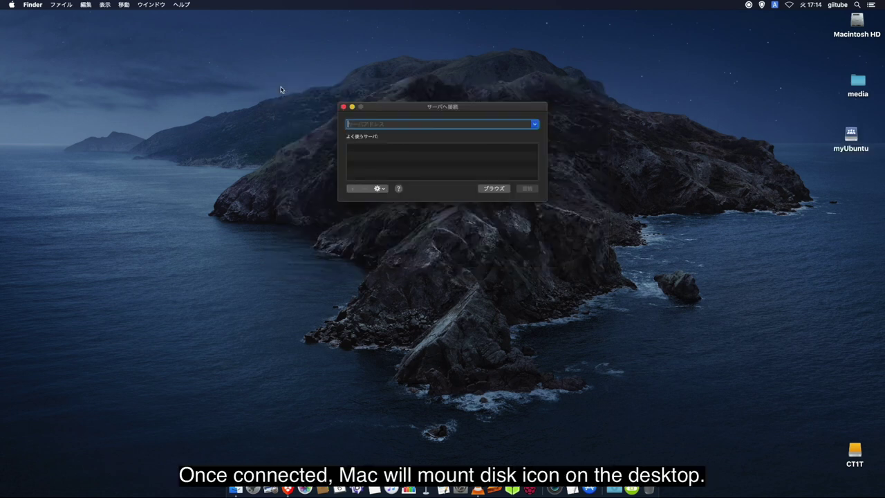
click(343, 106)
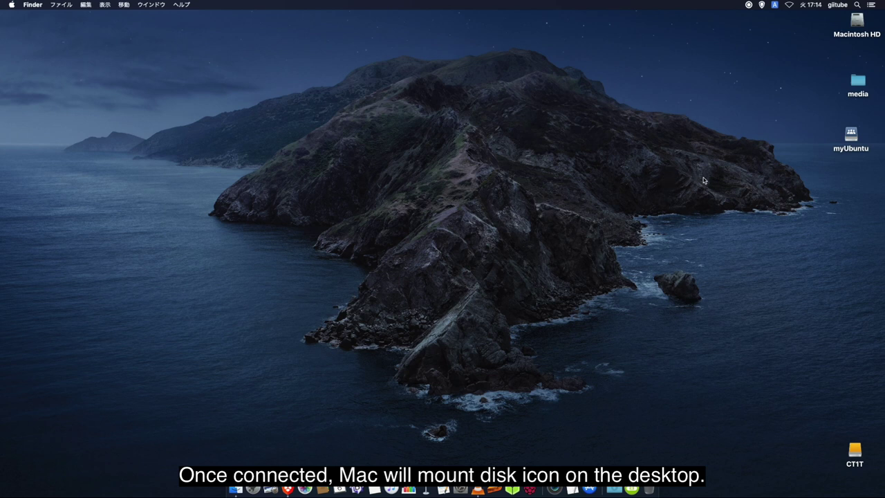
double_click(853, 136)
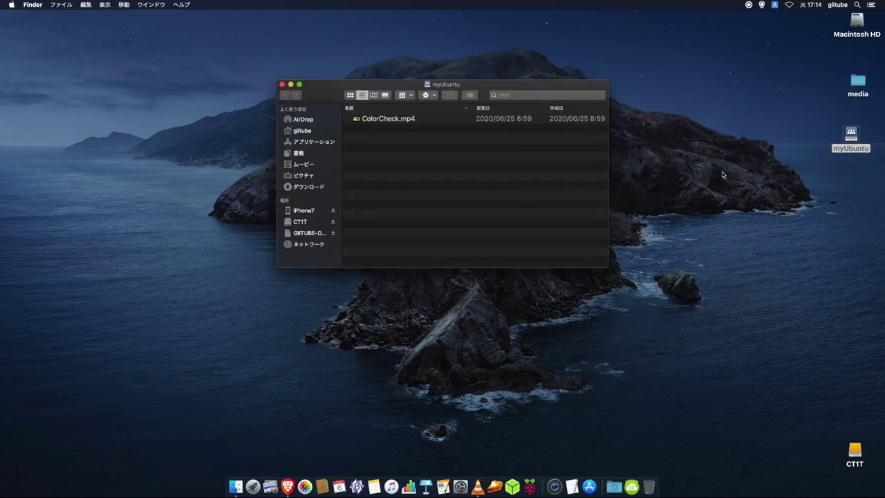
click(406, 121)
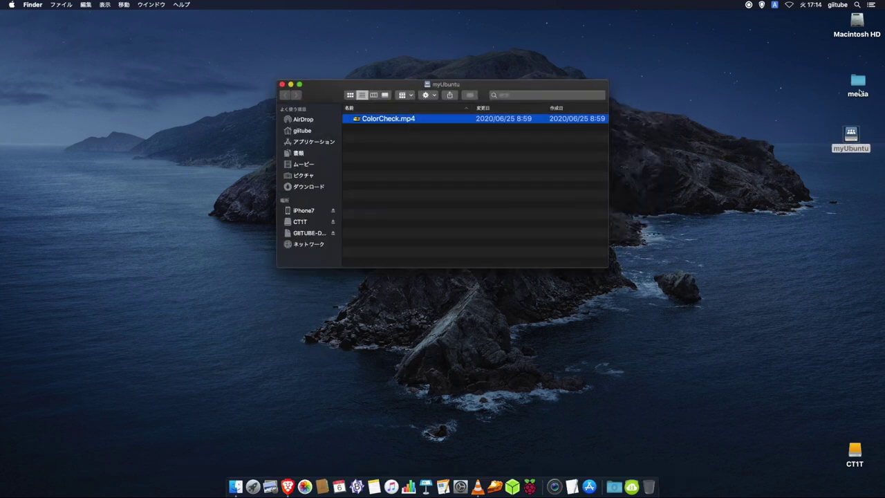
Copy Kayak - 31434.mp4 and Salgre.mp4 from the desktop's media folder into the myUbuntu share, and close both folder windows.
double_click(859, 89)
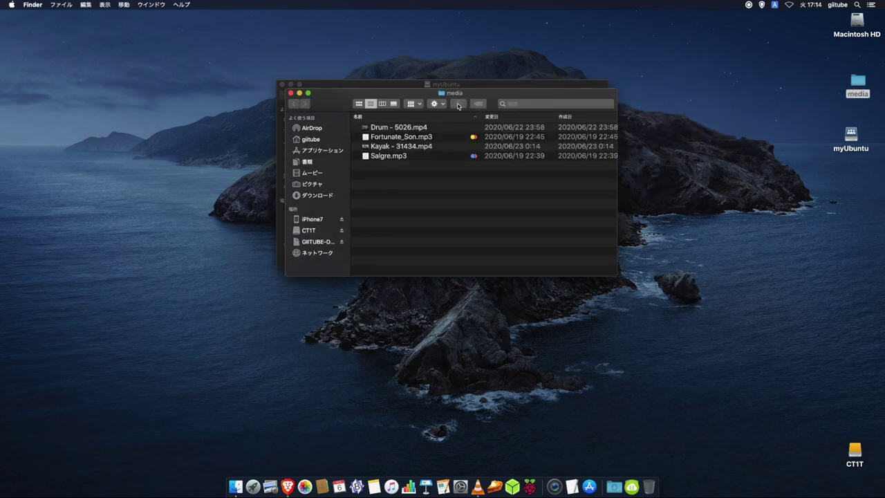
drag(466, 100, 705, 190)
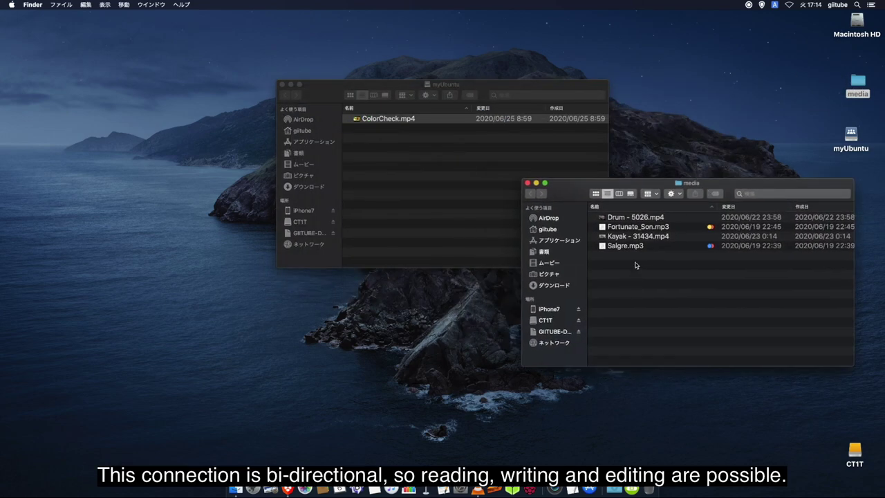
click(626, 237)
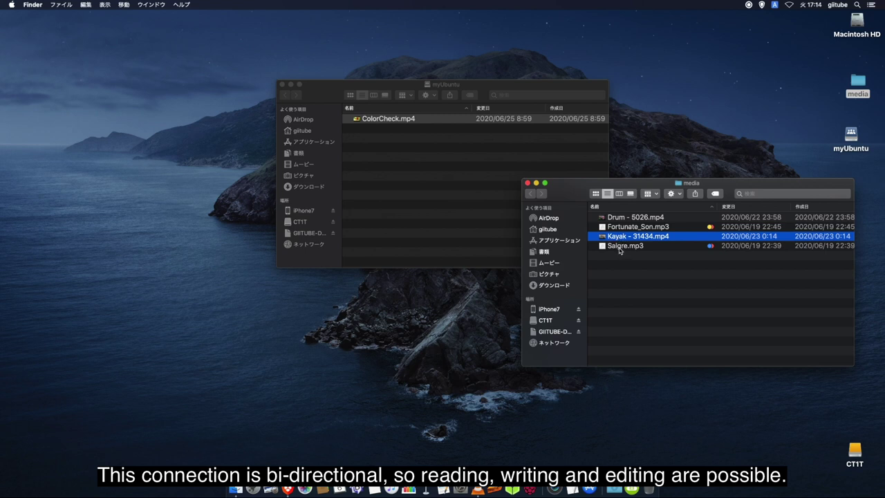
super+click(620, 246)
drag(620, 246, 452, 184)
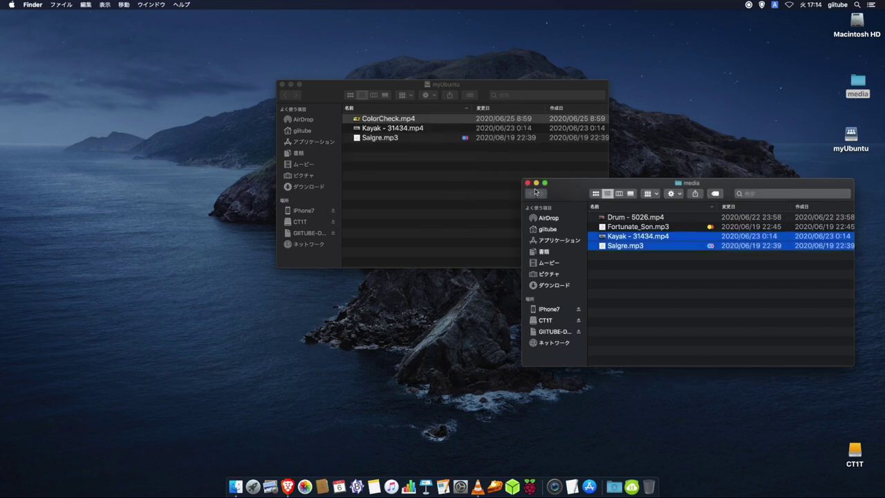
click(528, 183)
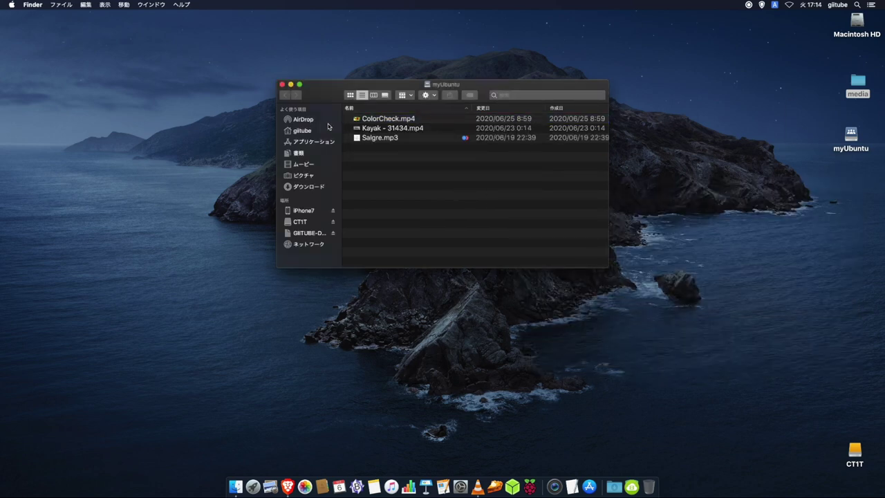
click(282, 85)
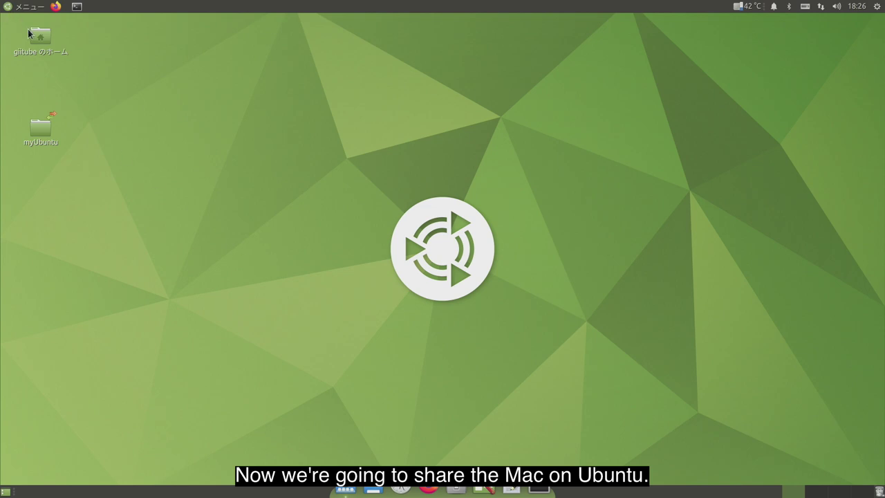
On Ubuntu, browse the network from the home folder, connect to iMac5K with the account password, and open its Macintosh HD share.
double_click(36, 40)
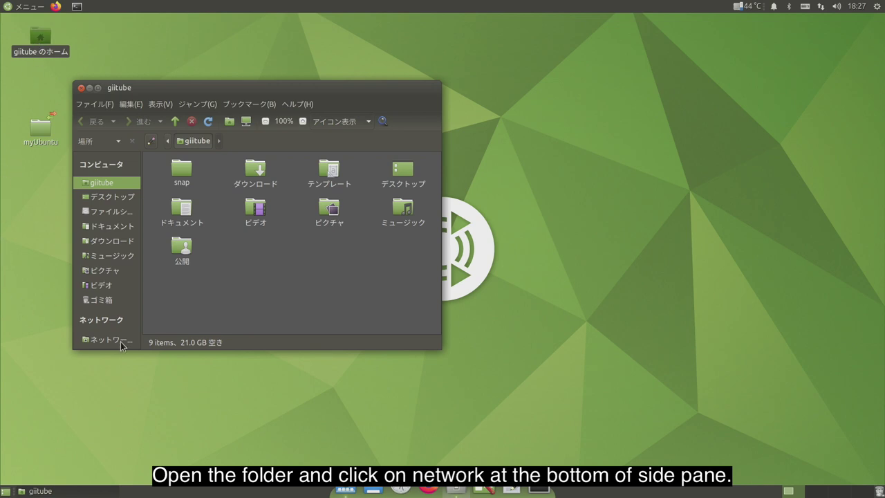
click(109, 339)
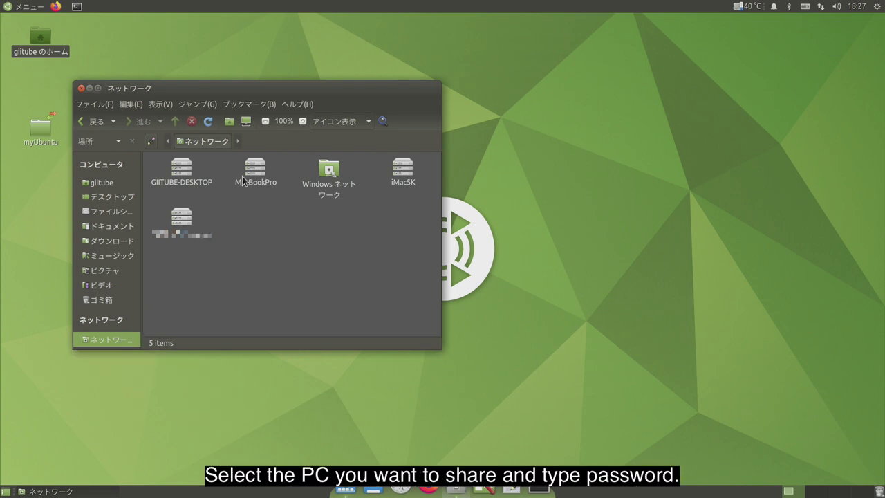
double_click(399, 170)
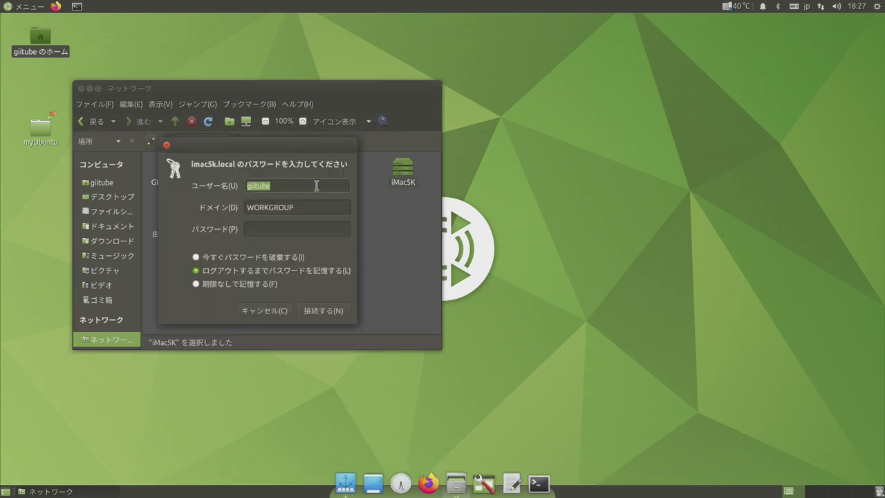
click(282, 230)
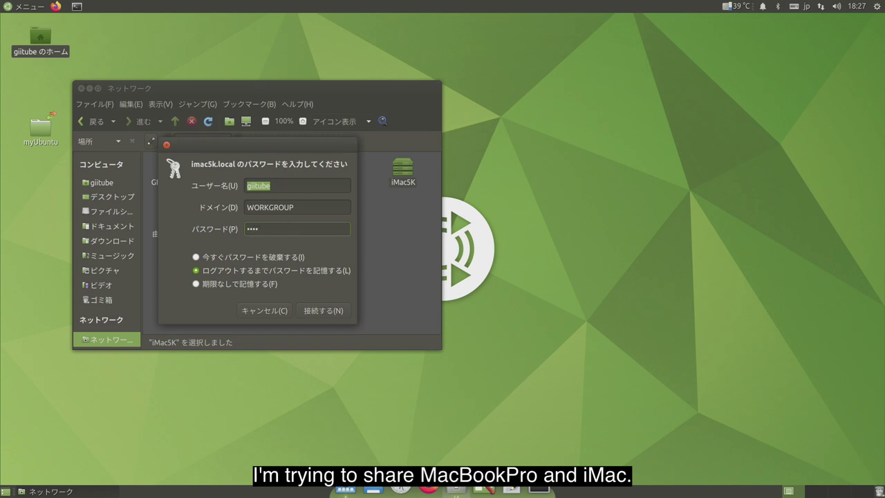
key(Return)
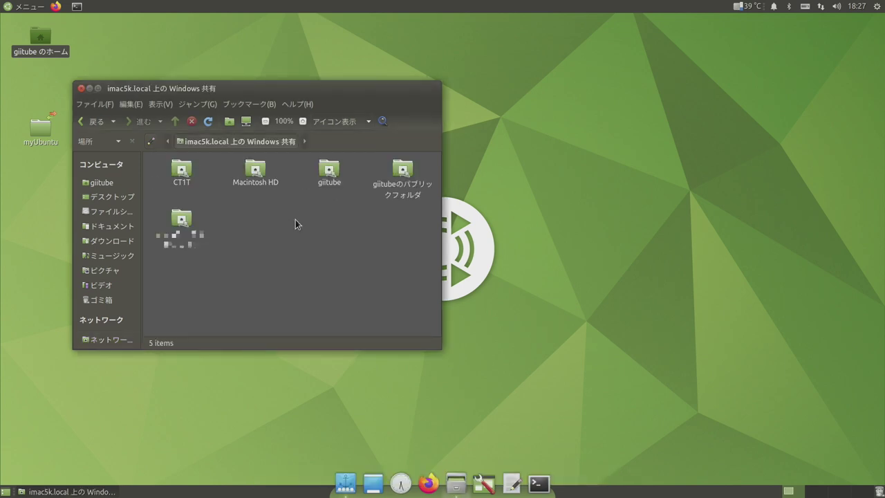
double_click(255, 170)
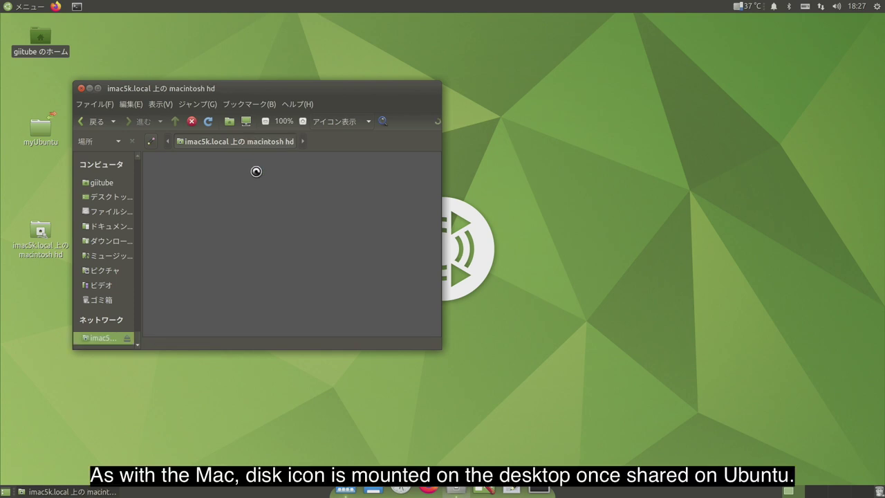
Go back to the network list and connect to MacBookPro with the user name gii and the account password.
click(80, 121)
click(79, 122)
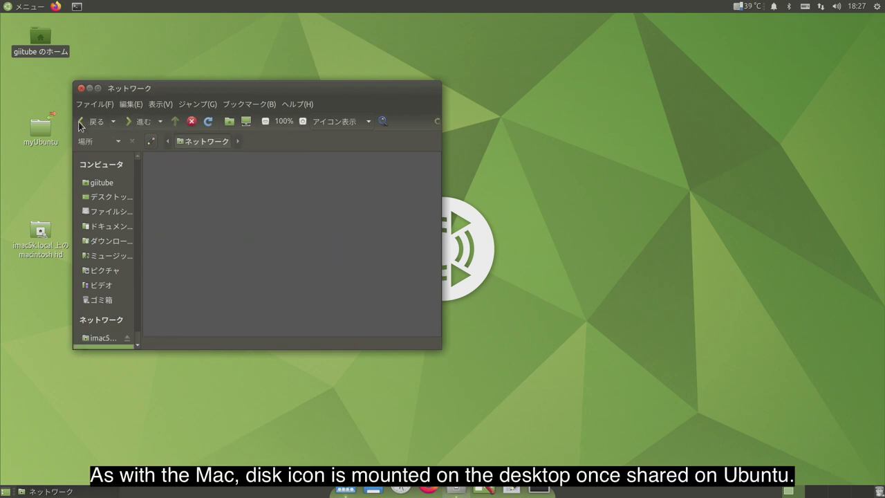
click(254, 173)
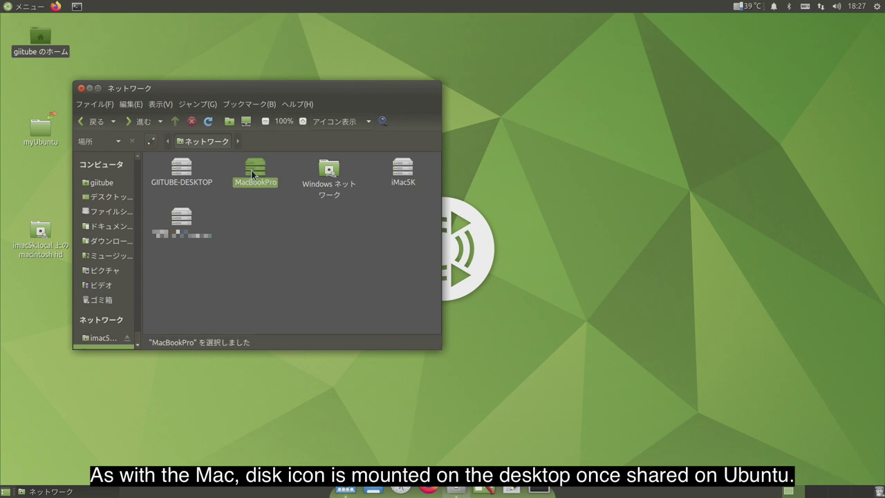
double_click(253, 173)
key(End)
key(BackSpace)
key(BackSpace)
key(BackSpace)
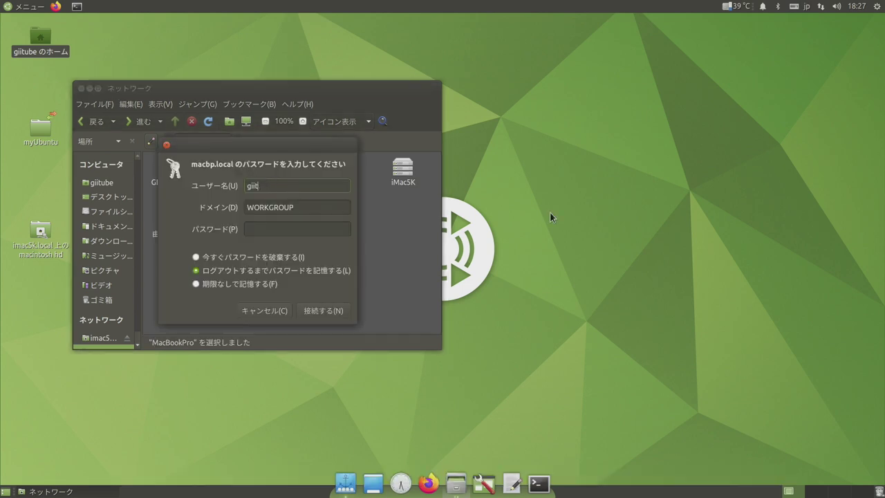
key(Tab)
key(Tab)
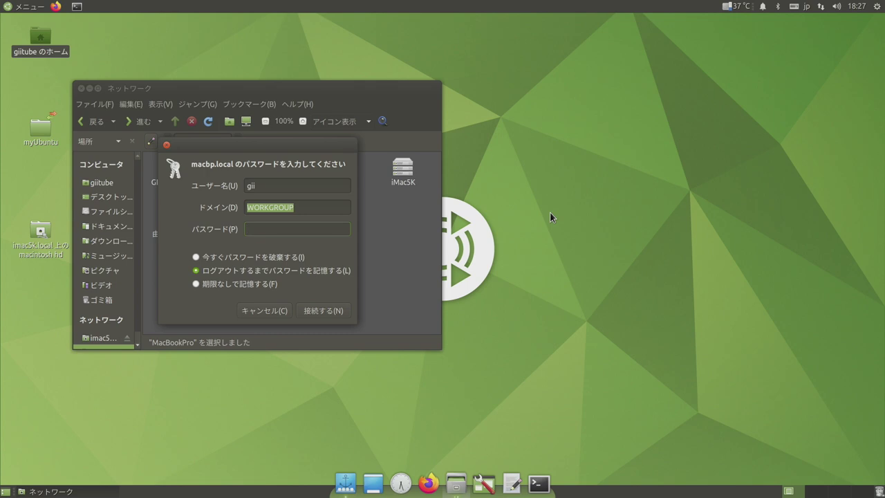
click(339, 313)
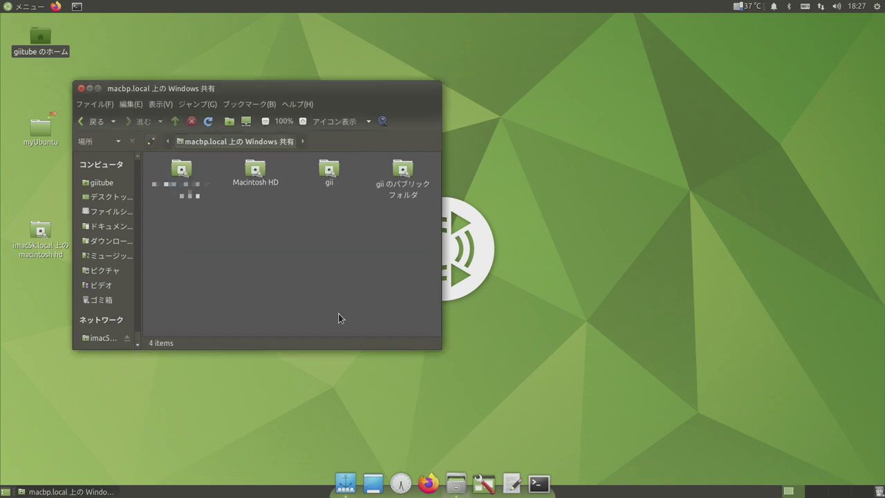
Open the MacBookPro's Macintosh HD share to mount it, and close the file manager window.
click(254, 171)
double_click(254, 171)
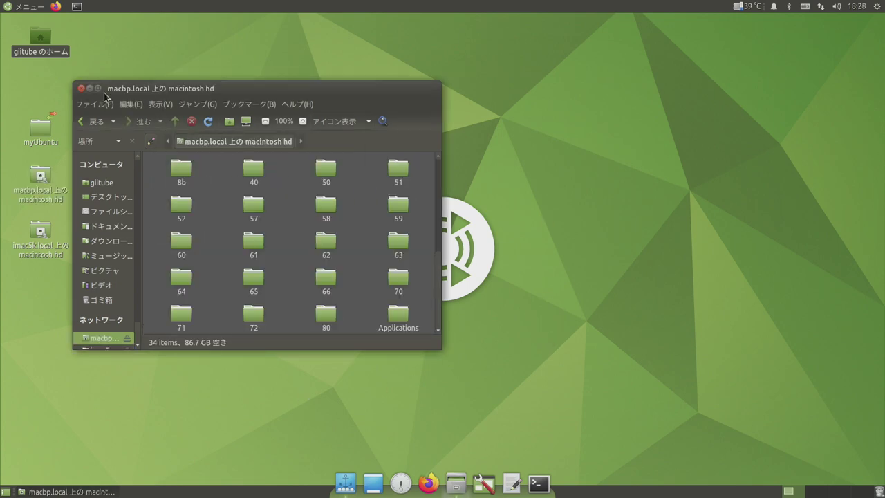
click(81, 89)
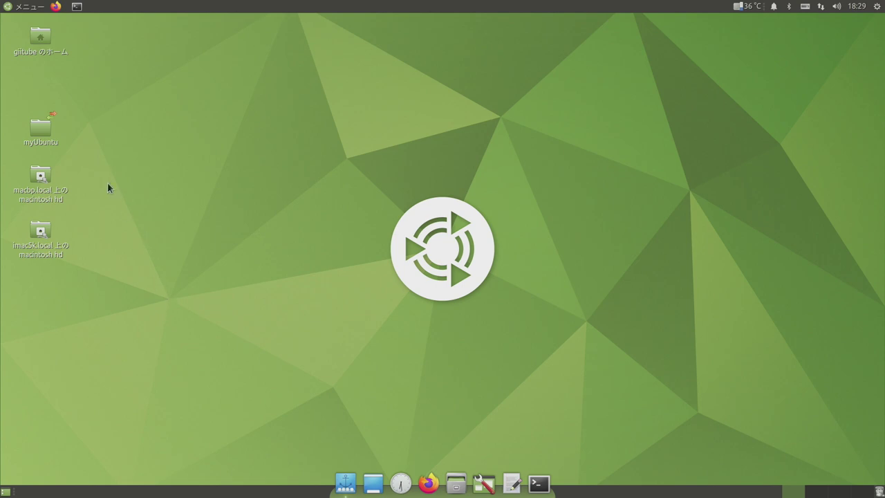
Unmount both Mac shares, macbp.local and imac5k.local, from the Ubuntu desktop.
drag(92, 166, 10, 251)
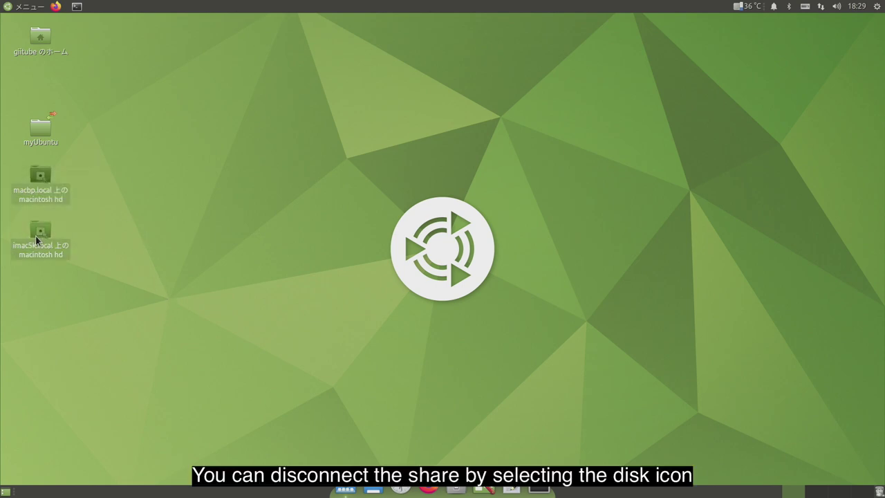
right_click(36, 239)
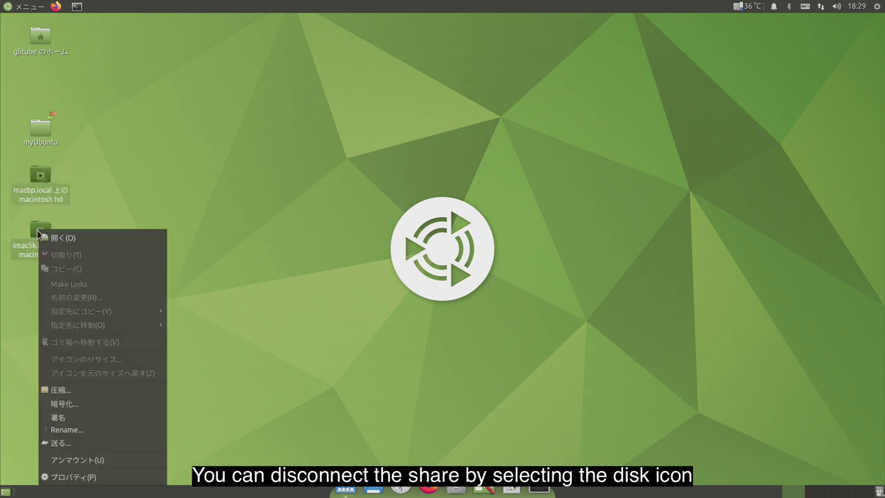
click(101, 458)
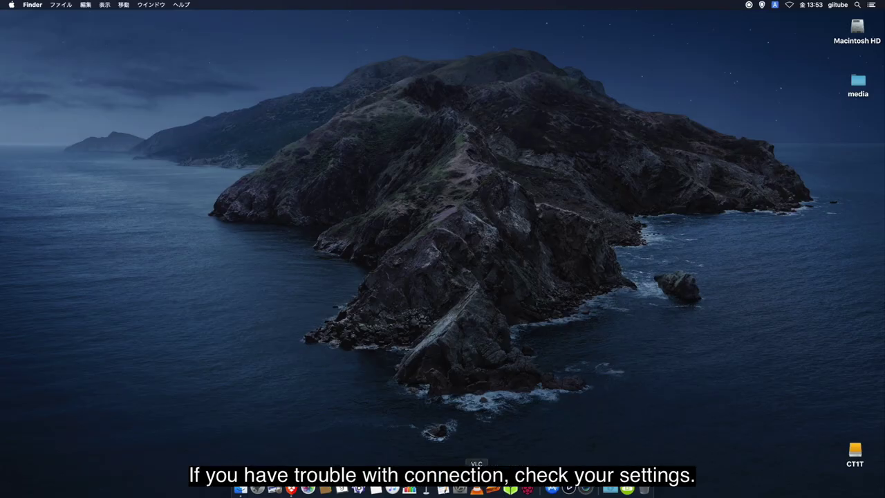
In the Mac's System Preferences, check the File Sharing service and its SMB sharing option, then close the preferences.
click(460, 490)
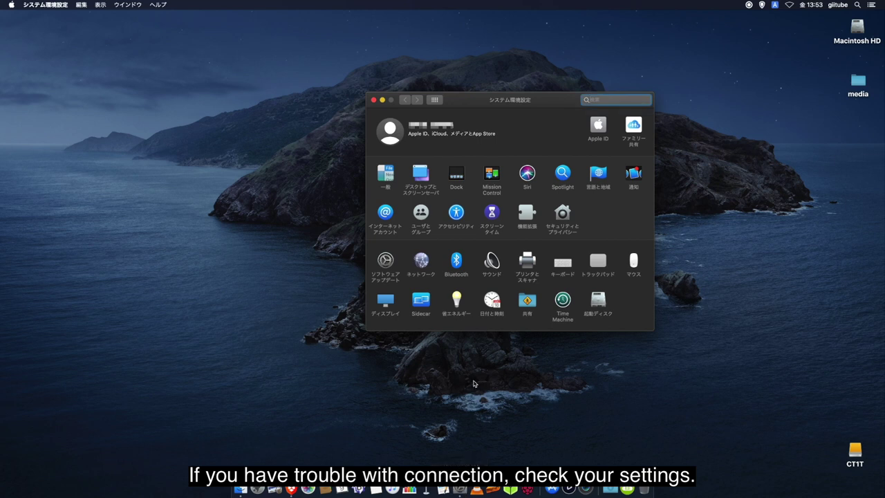
click(536, 304)
click(439, 184)
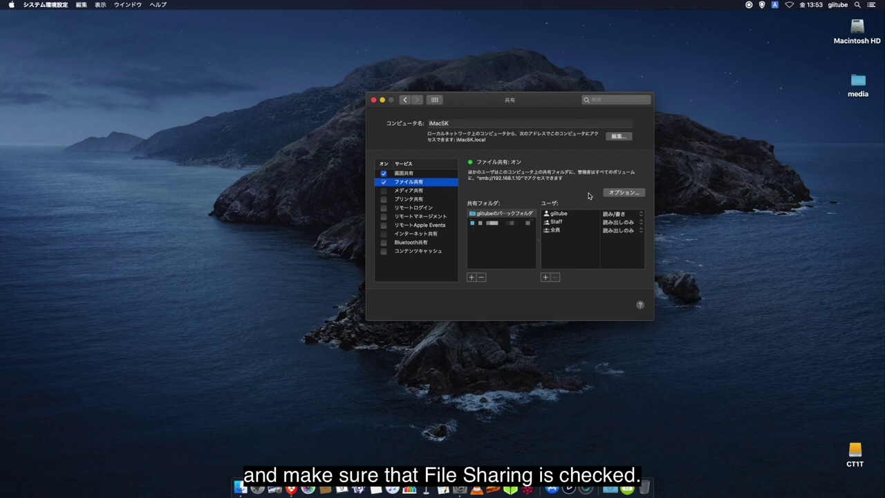
click(627, 195)
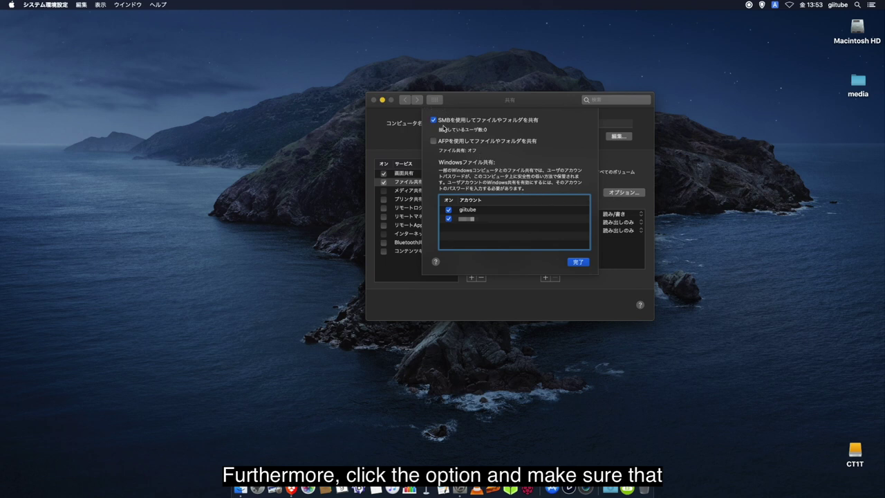
click(578, 262)
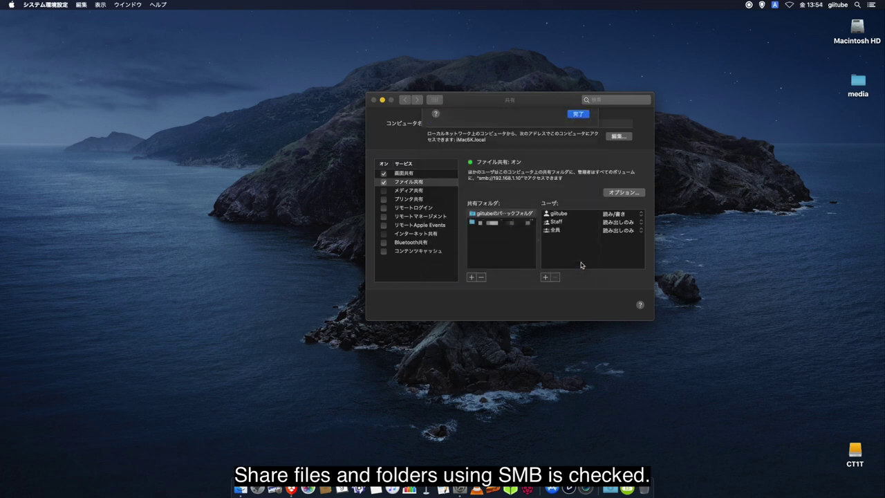
click(373, 100)
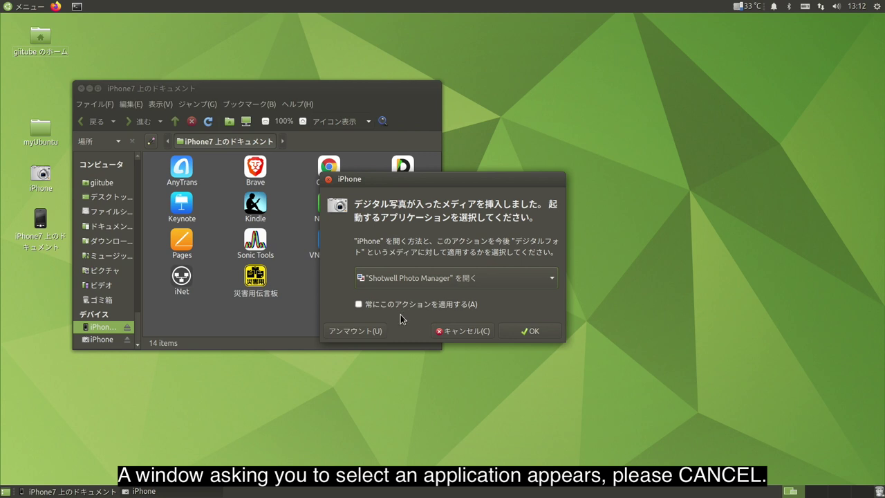
On Ubuntu, dismiss the iPhone's application prompt, close its documents window, and open the iPhone photo volume from the desktop.
click(462, 331)
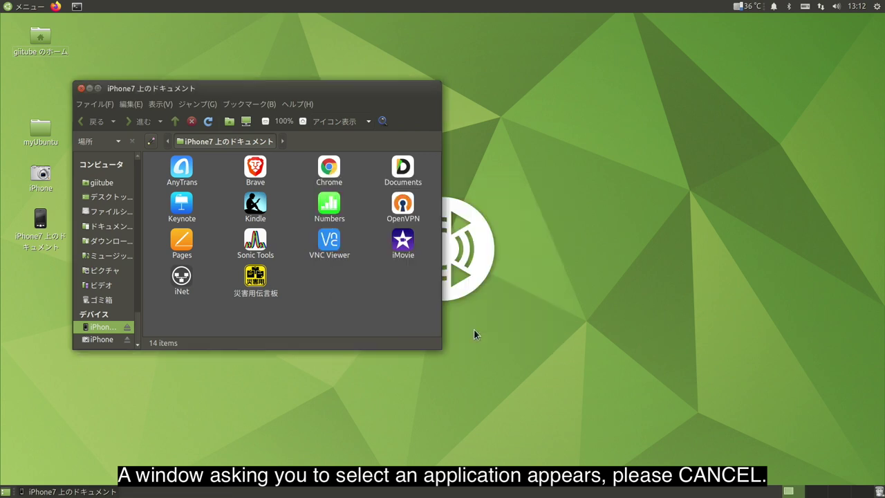
click(81, 89)
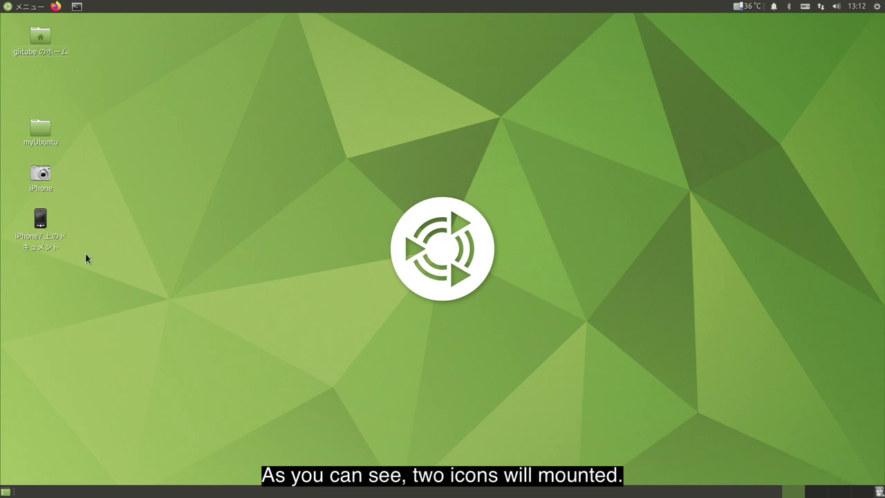
double_click(42, 181)
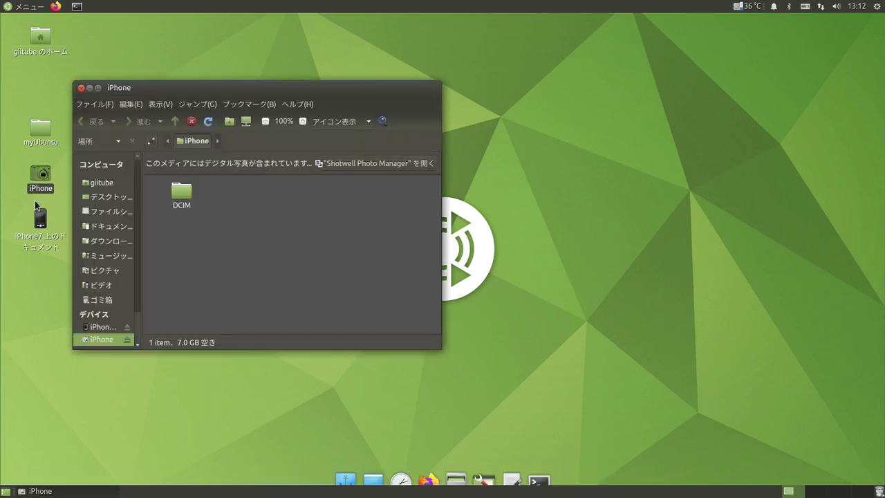
Open the DCIM folder on the iPhone volume and go into its 100APPLE photo folder.
double_click(182, 193)
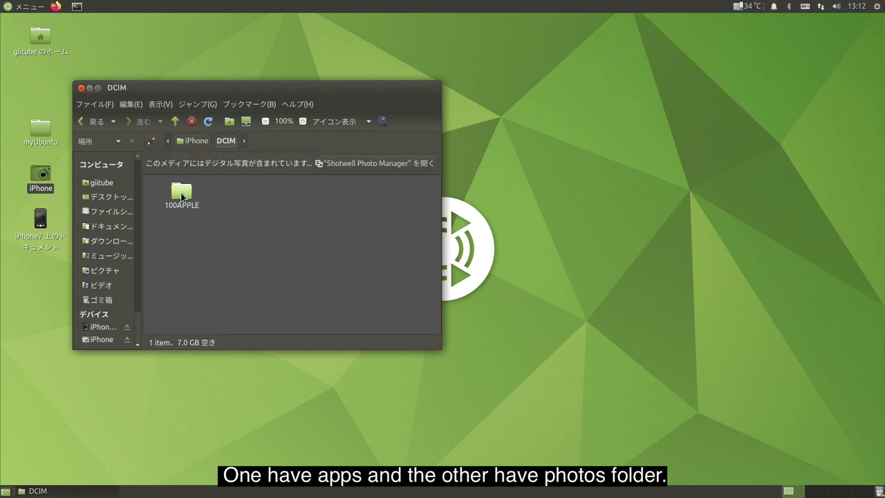
click(181, 198)
double_click(182, 197)
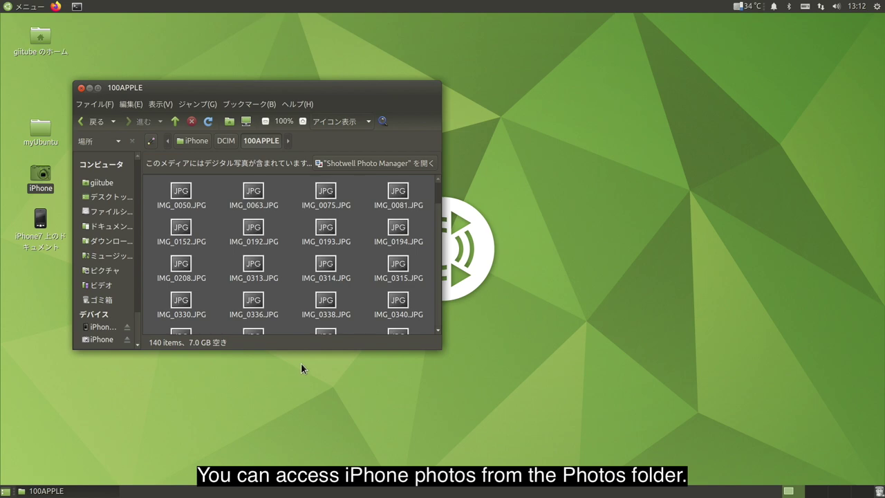
View the photos IMG_0075.JPG and IMG_0330.JPG in the image viewer, closing the viewer after each one.
double_click(330, 200)
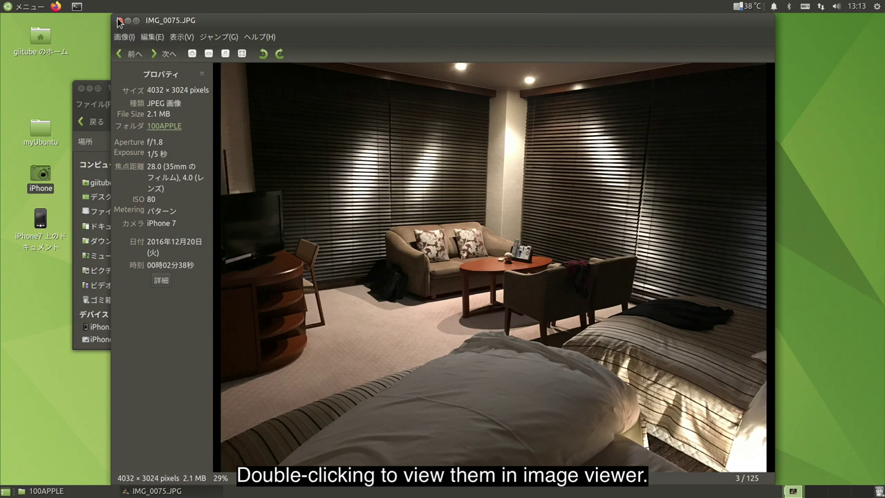
click(119, 21)
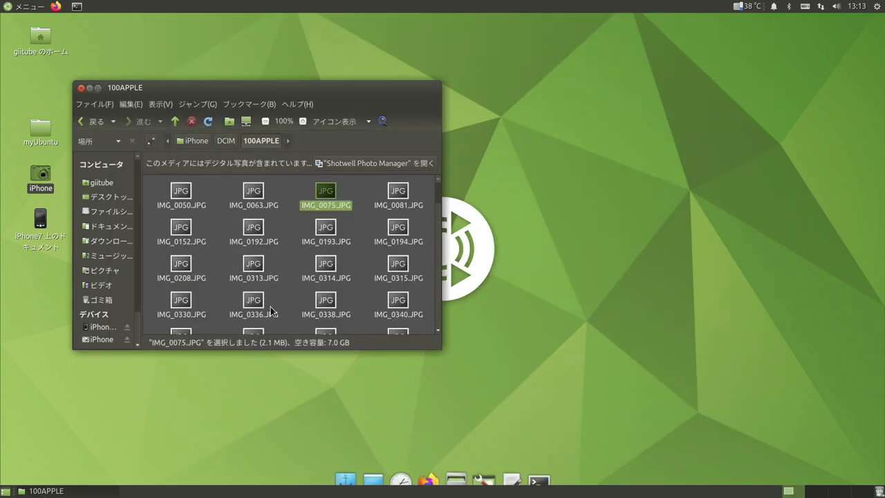
double_click(179, 300)
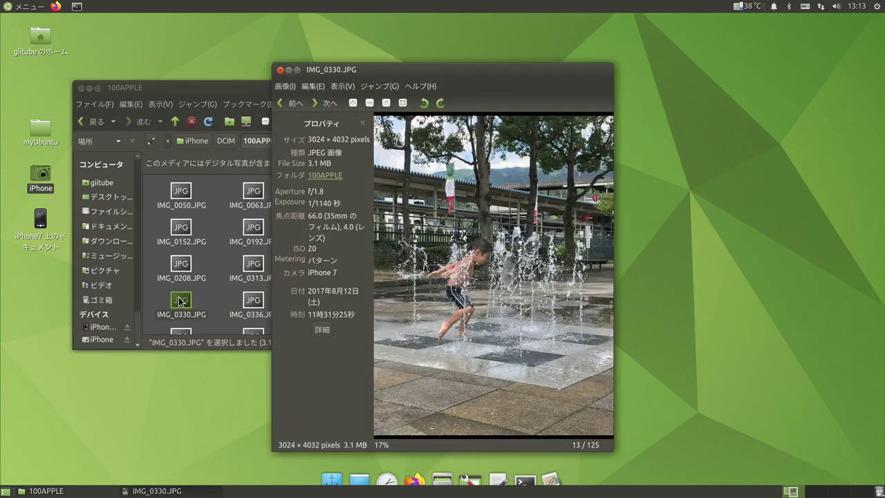
click(281, 70)
Launch Shotwell and move its window so the iPhone photos in the file manager stay accessible.
click(21, 6)
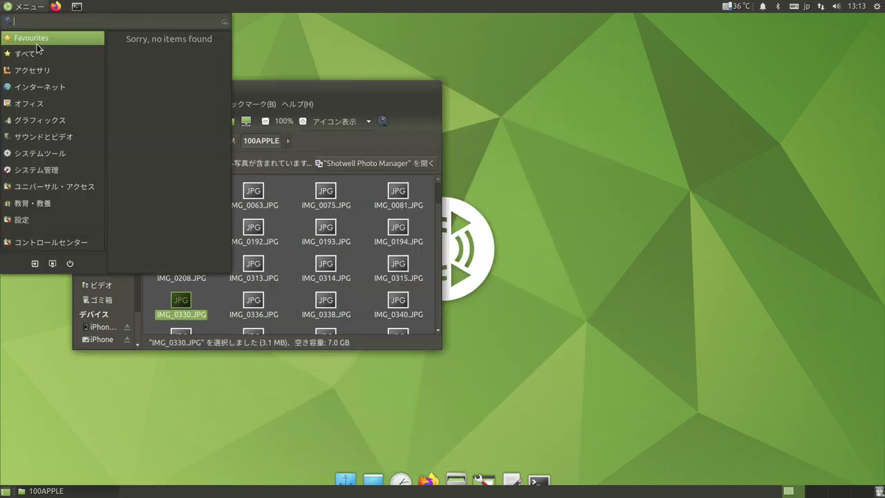
mouse_move(24, 123)
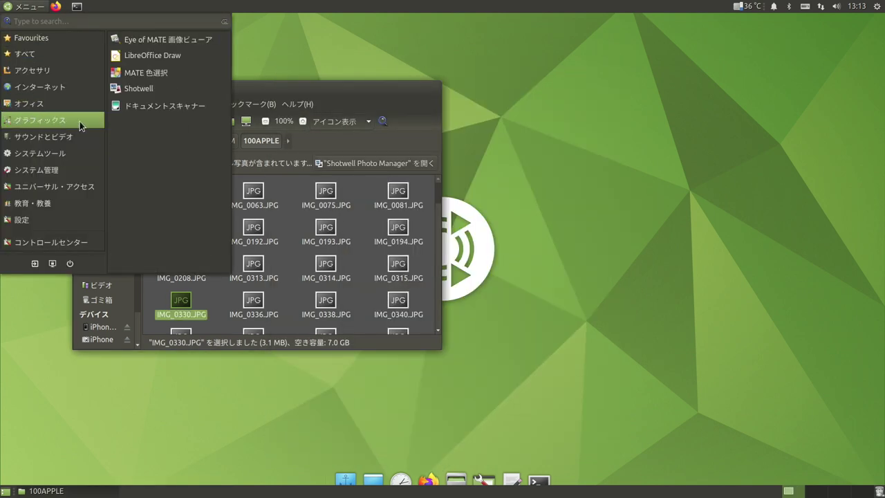
click(135, 88)
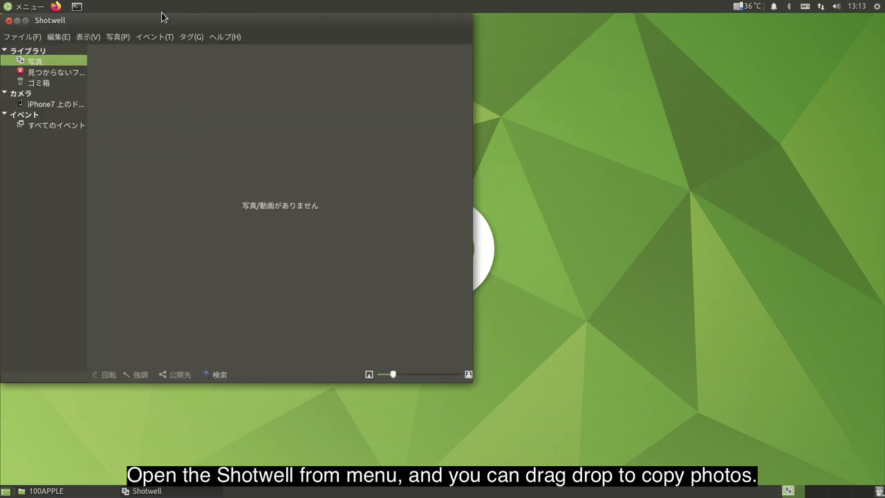
drag(159, 17, 513, 16)
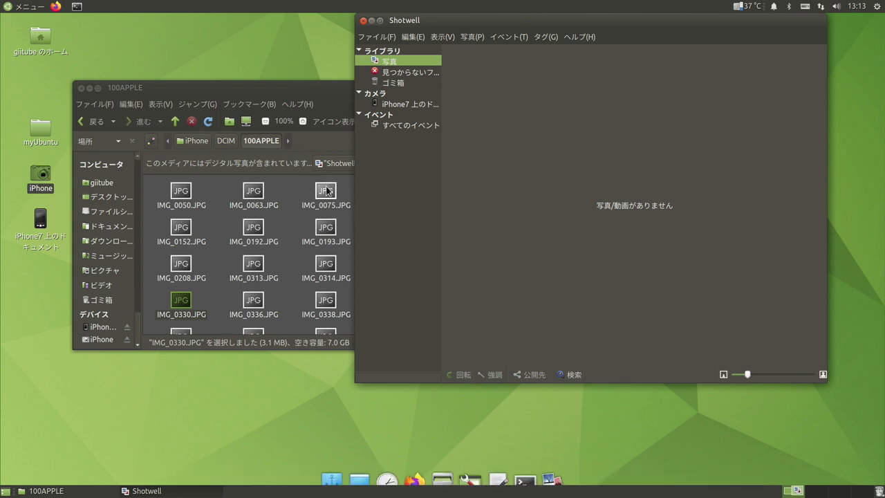
Import IMG_0075.JPG from the iPhone folder into Shotwell, copying the photo to the library.
drag(328, 192, 523, 208)
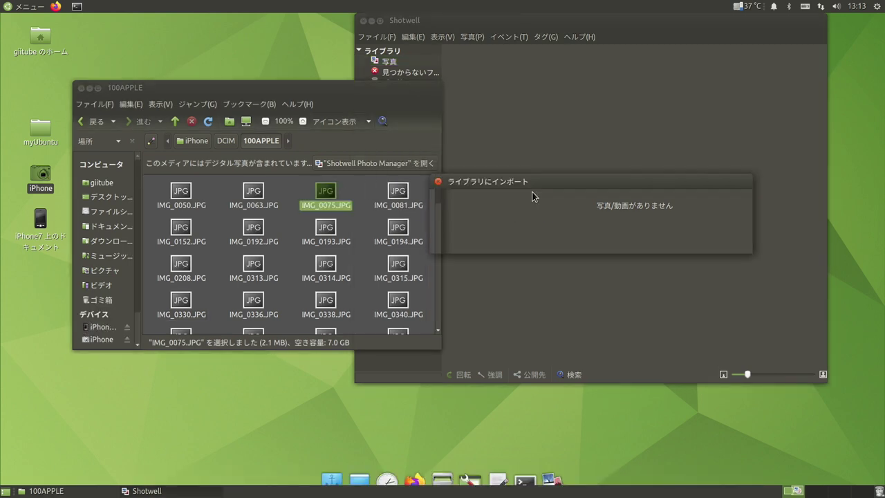
click(625, 242)
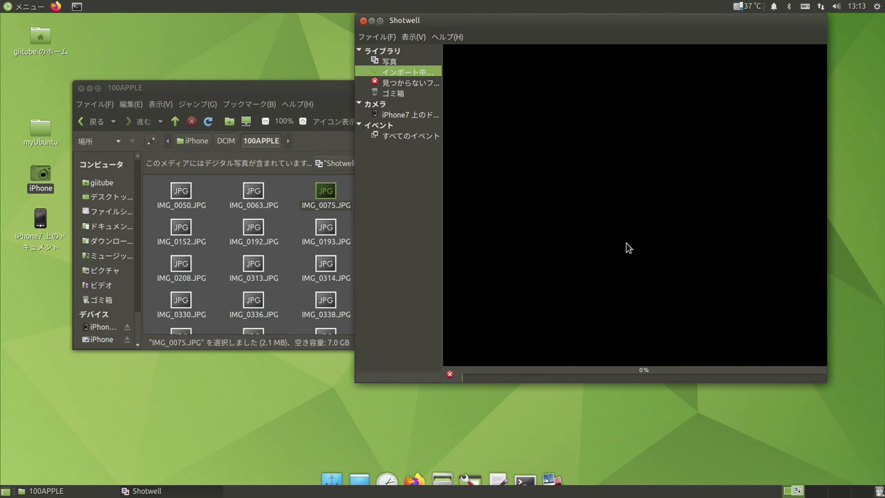
click(612, 244)
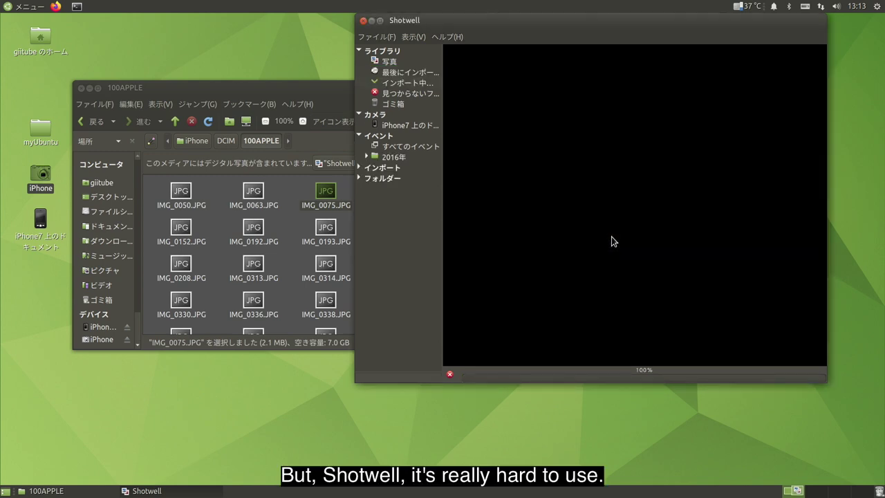
Import IMG_0330.JPG from the iPhone folder into Shotwell, copying the photo to the library.
drag(184, 304, 648, 249)
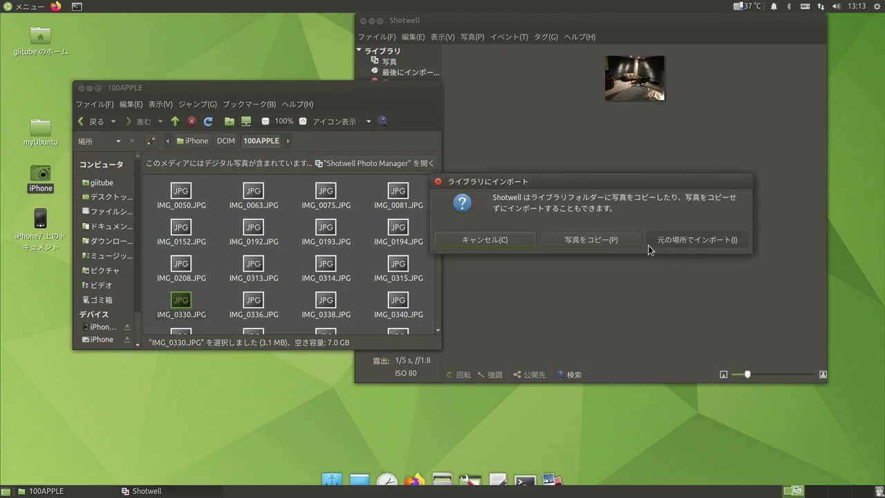
click(609, 240)
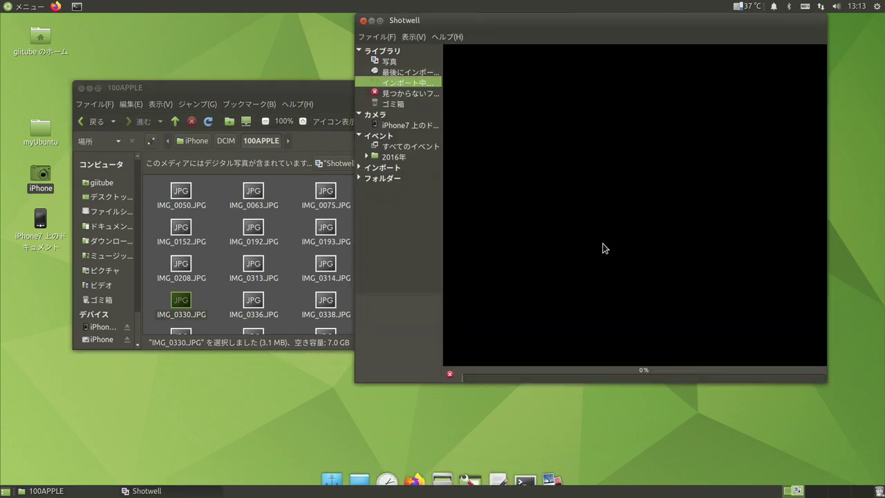
click(599, 240)
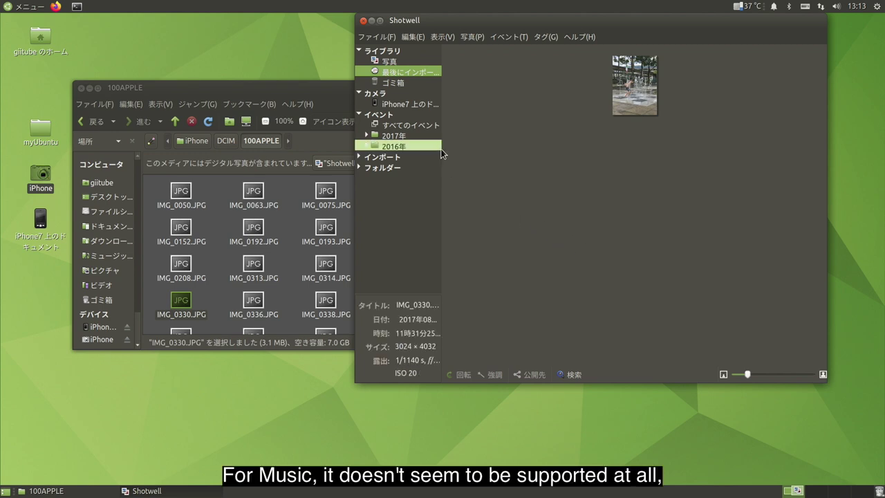
View the imported fountain and hotel room photos at full size from the Shotwell photo library, and close Shotwell.
click(401, 63)
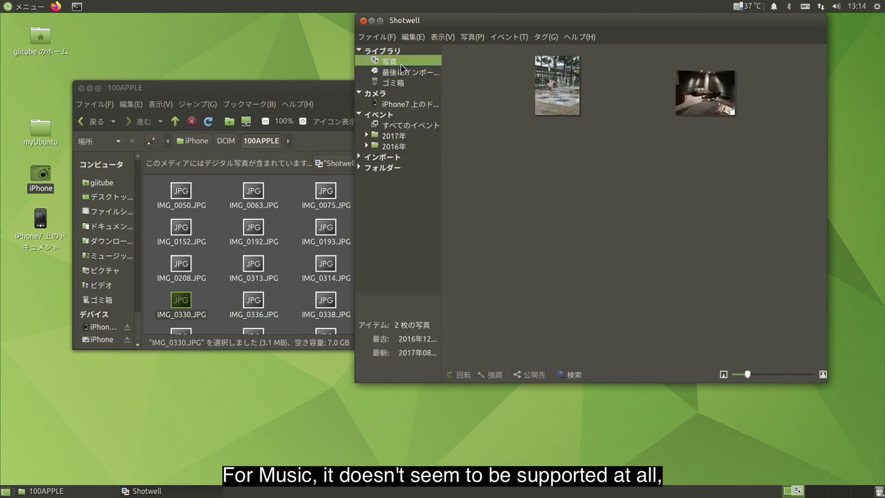
click(559, 103)
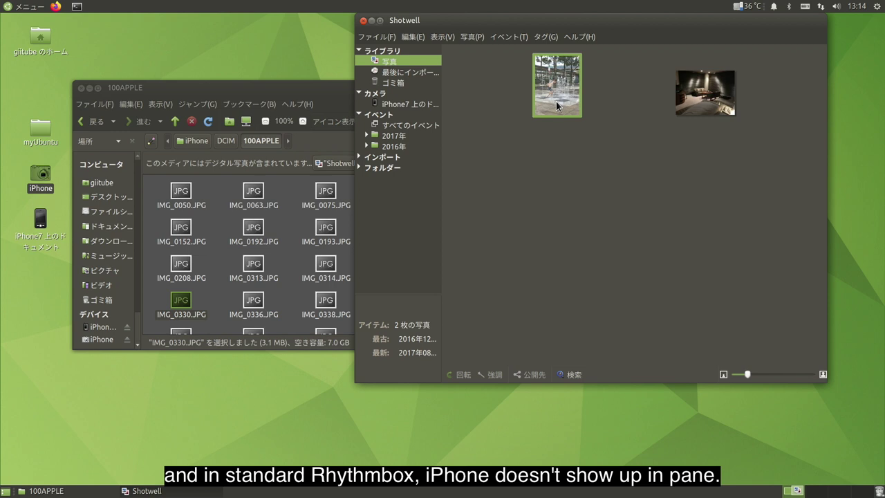
double_click(558, 105)
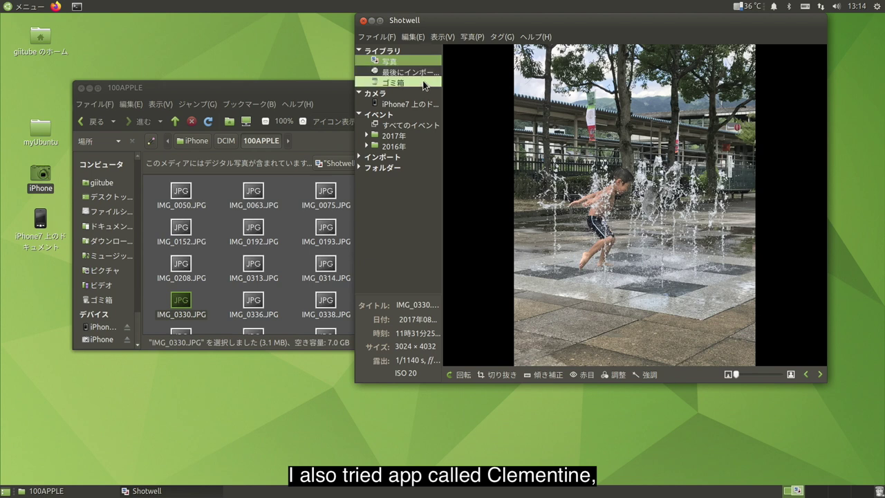
click(424, 72)
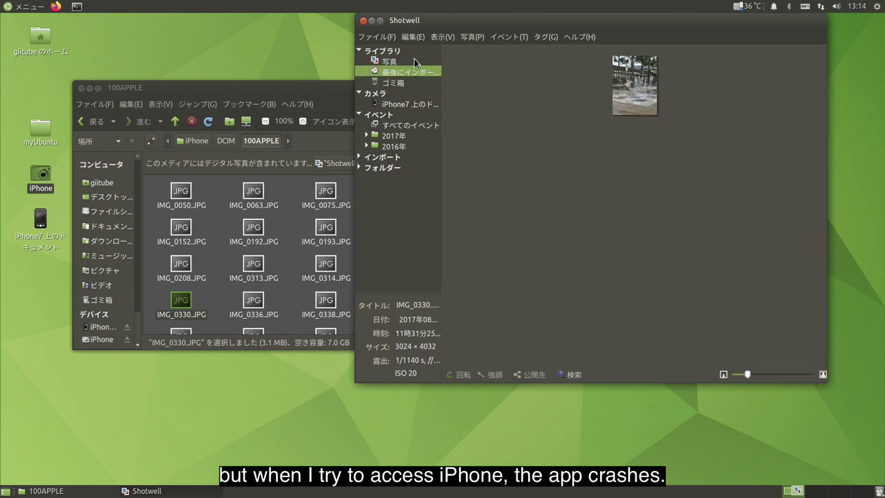
click(413, 60)
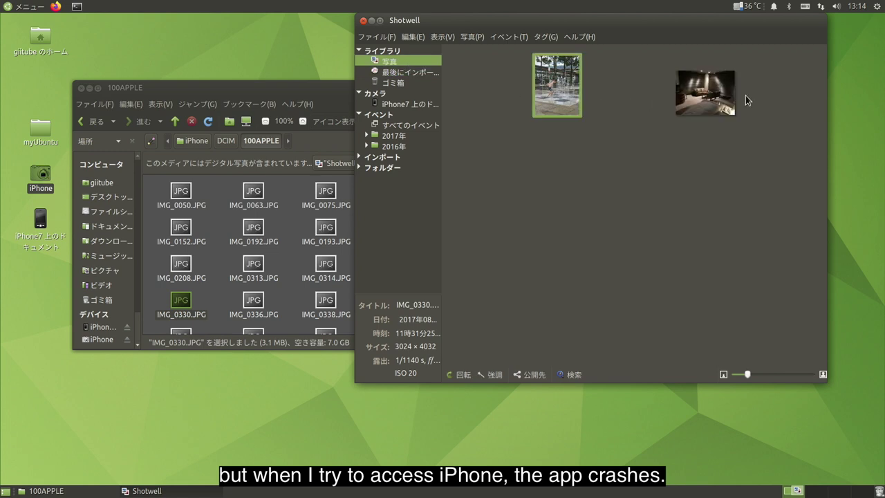
click(707, 97)
double_click(707, 97)
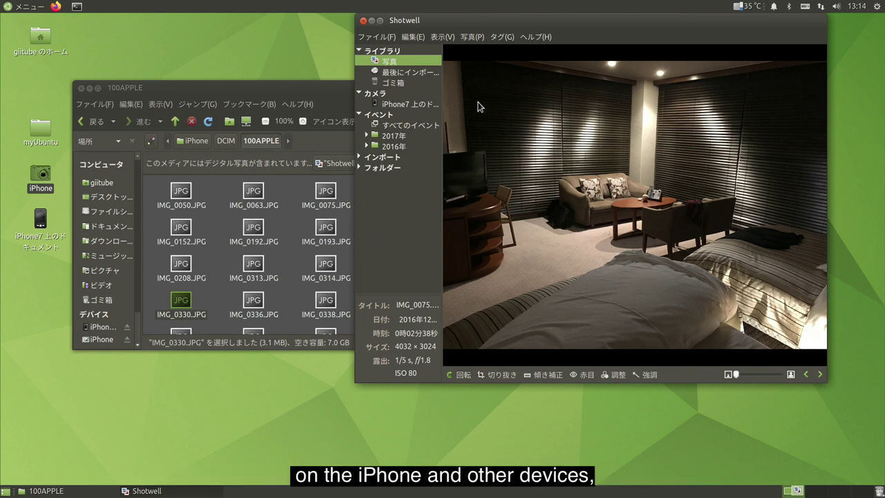
click(363, 22)
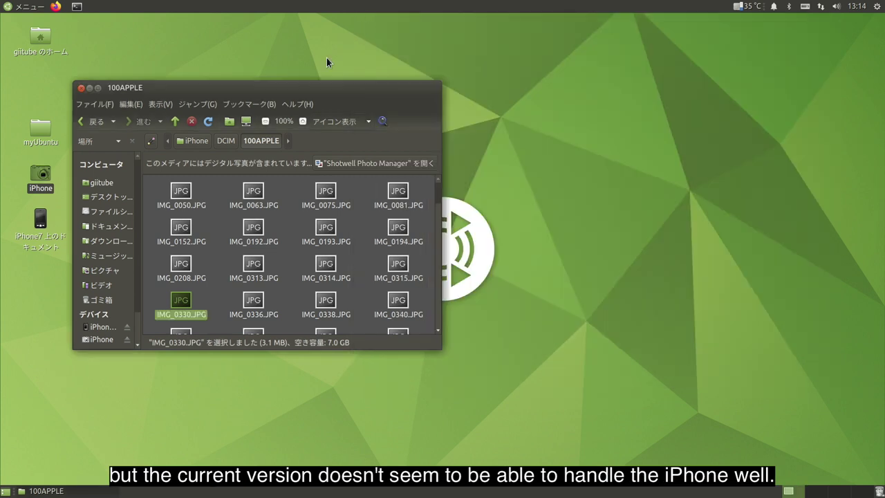
Close the 100APPLE file manager window and unmount both iPhone volumes from the Ubuntu desktop.
click(81, 89)
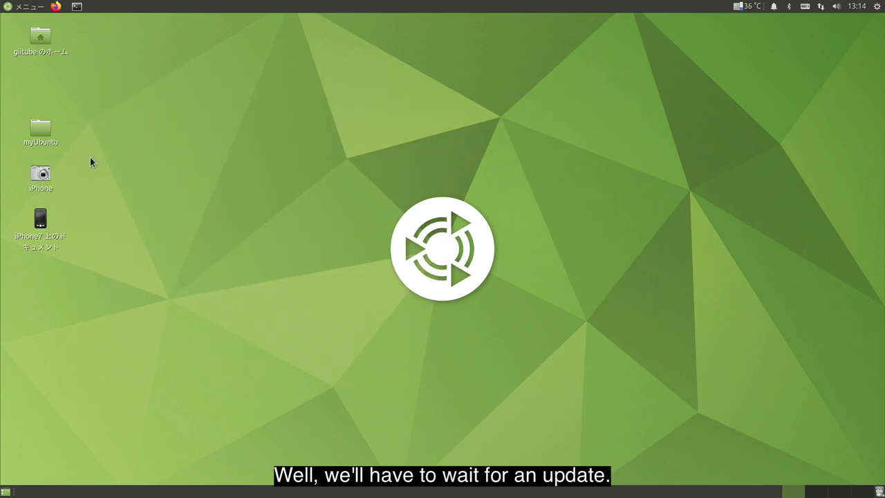
click(33, 248)
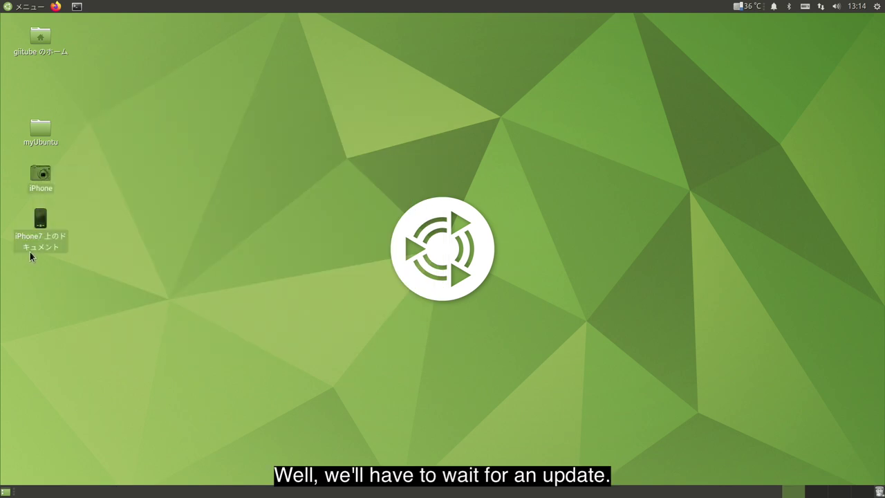
right_click(40, 227)
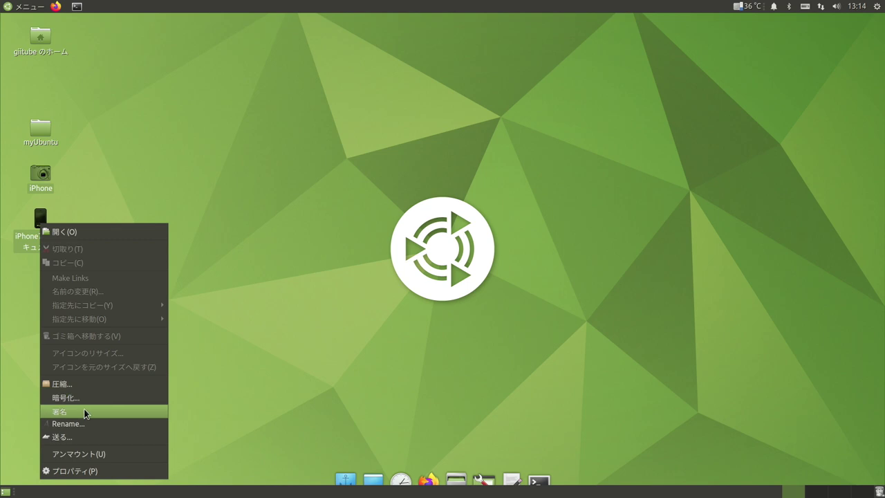
click(77, 454)
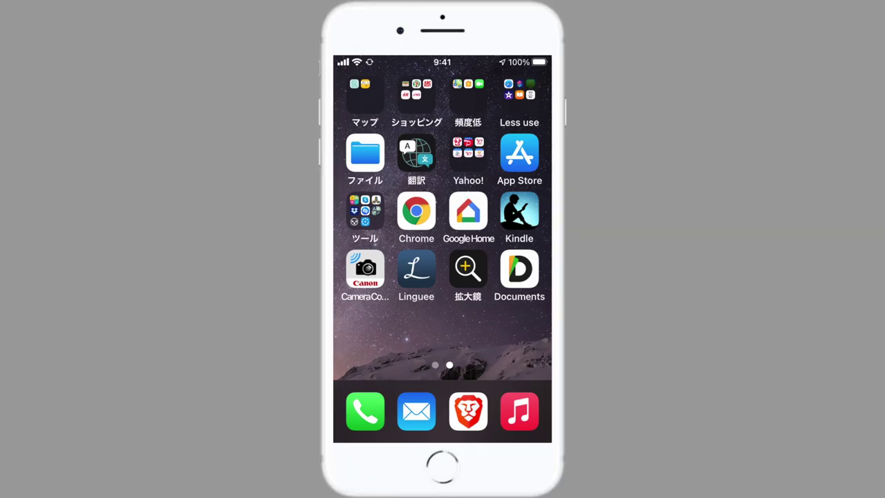
On the iPhone, search the App Store for anytrans, and return to the home screen.
click(519, 153)
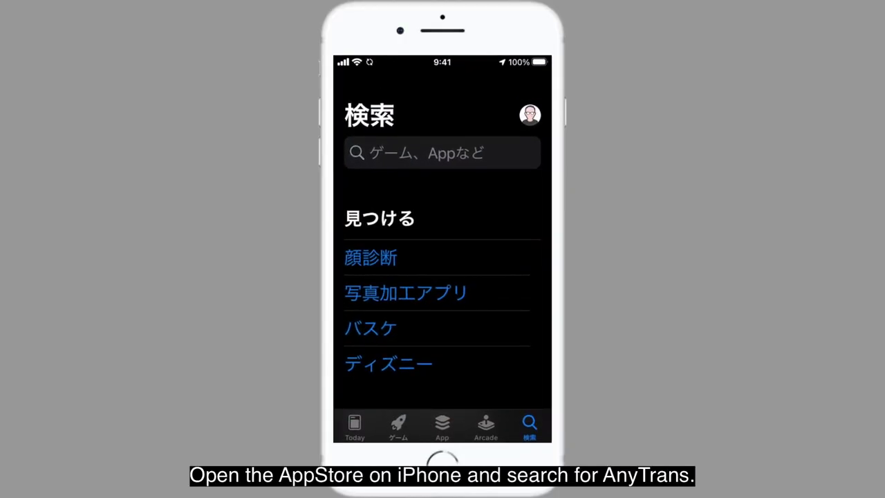
click(429, 153)
text(a)
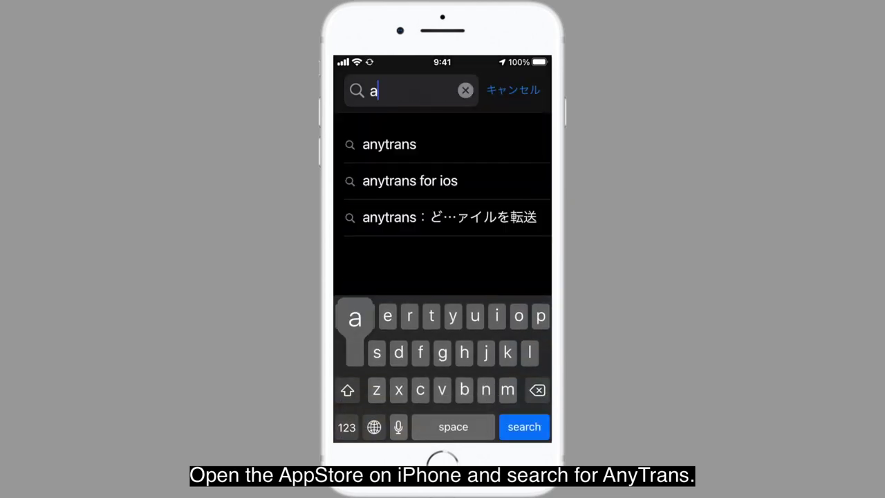
text(nyt)
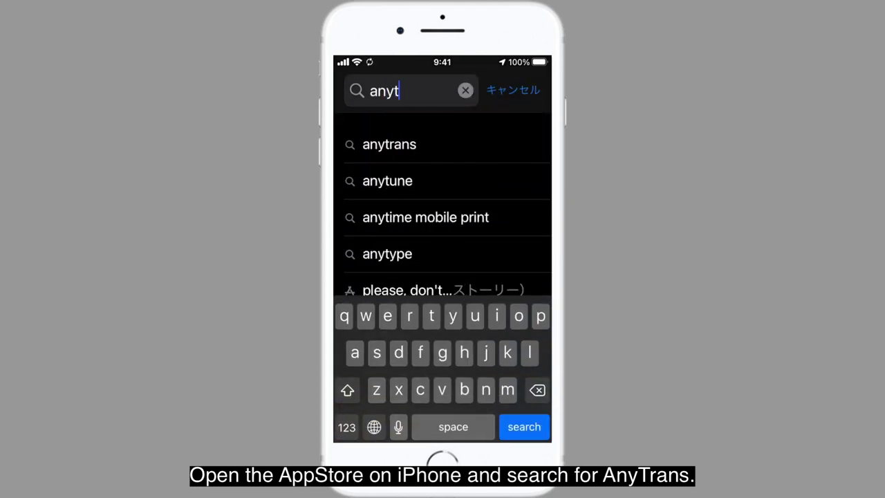
text(rans)
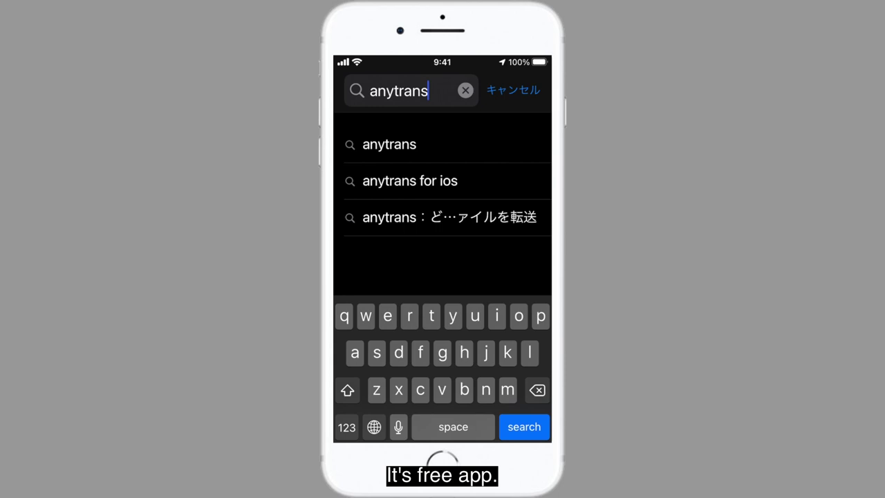
key(Return)
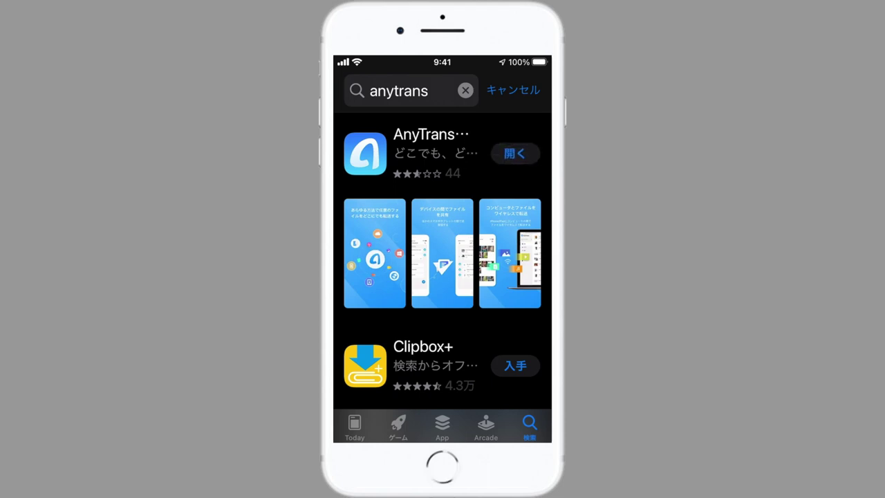
key(super+shift+h)
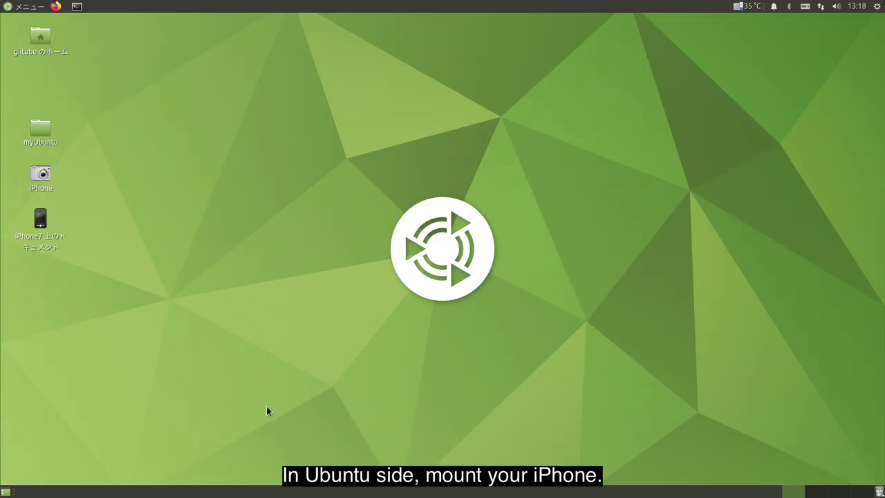
Launch Firefox on the Ubuntu desktop and go to anytrans.io.
click(428, 490)
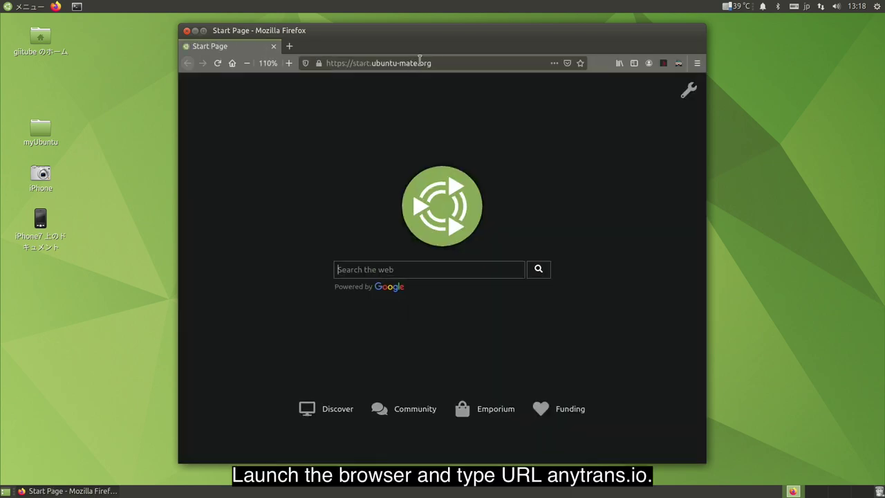
click(419, 63)
text(any)
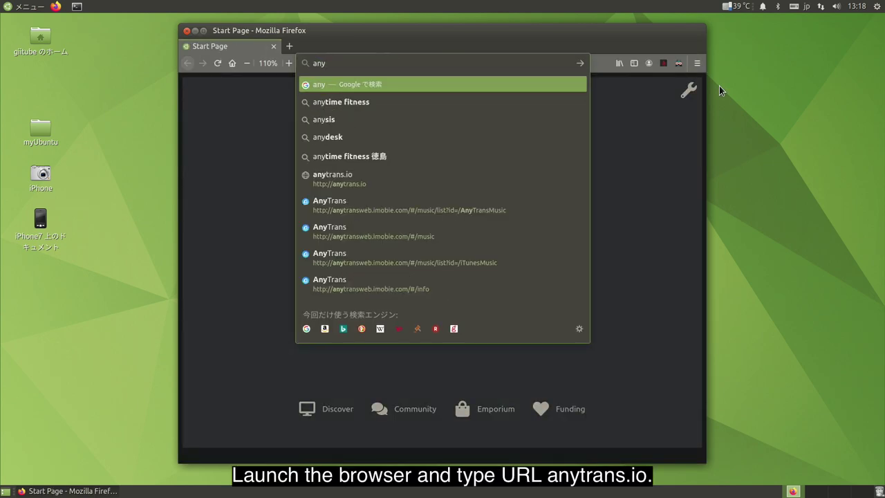
text(trans.io)
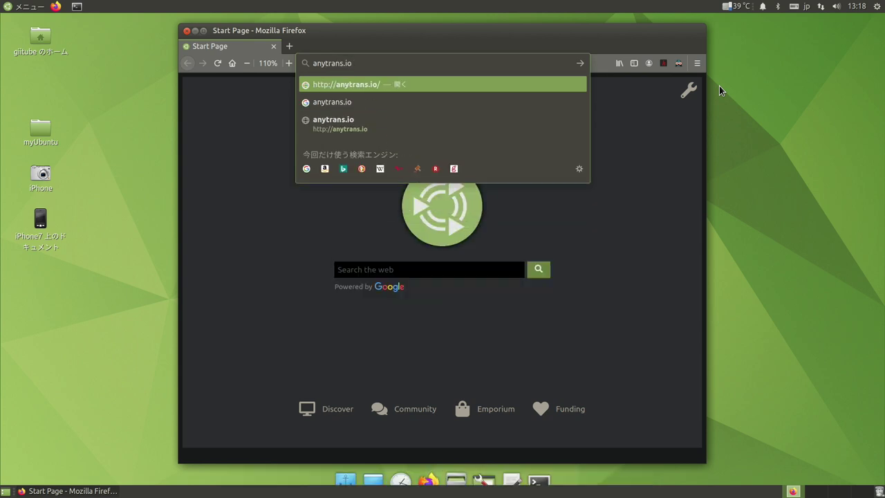
key(Return)
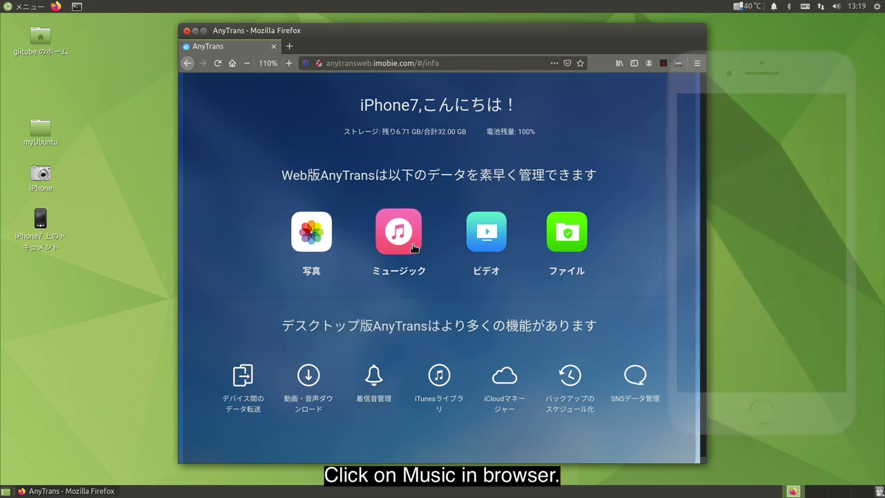
Download the song Misty from the iPhone's iTunes Library in AnyTrans's music section, choosing to save Misty.mp3 as a file.
click(415, 243)
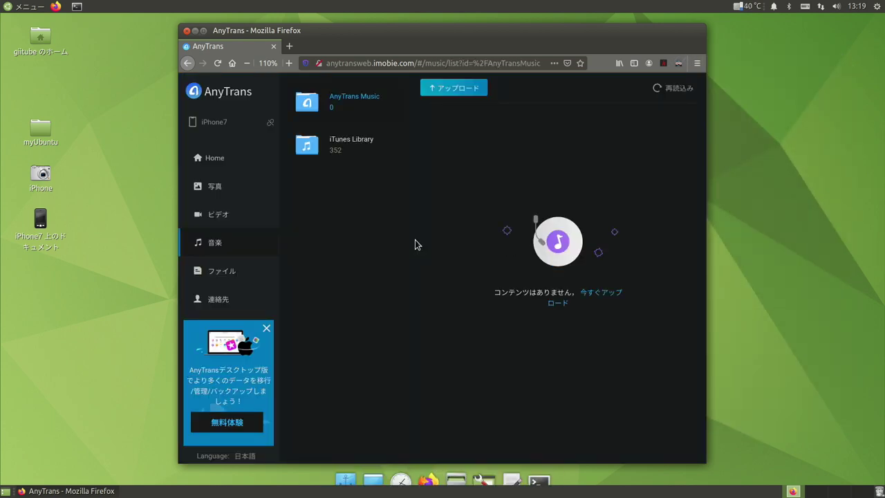
click(308, 149)
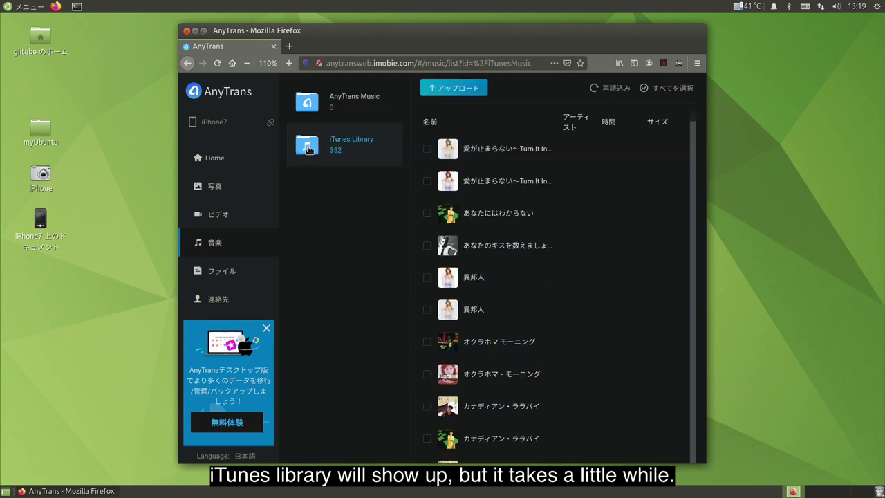
scroll(611, 291, down, 10)
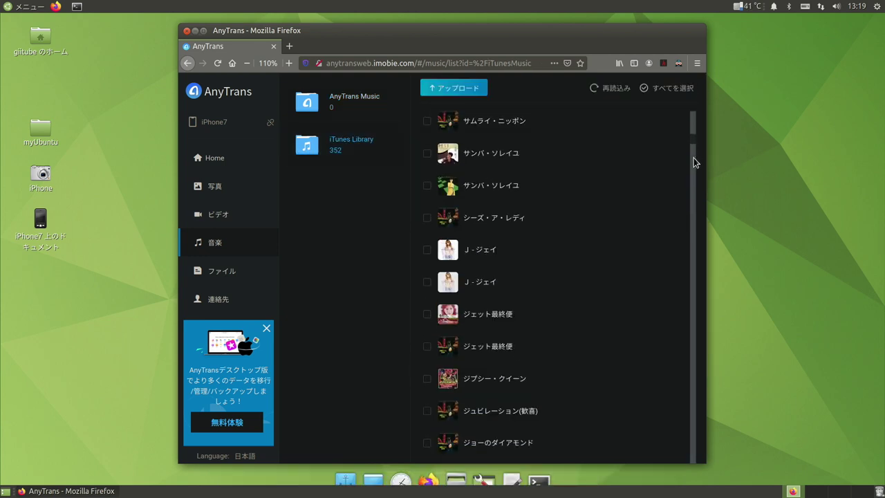
drag(693, 140, 685, 282)
scroll(685, 283, down, 8)
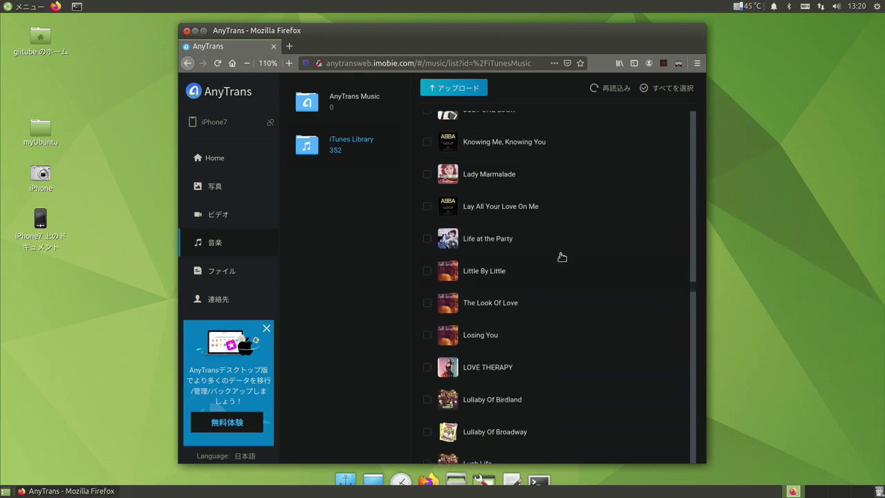
scroll(585, 295, down, 3)
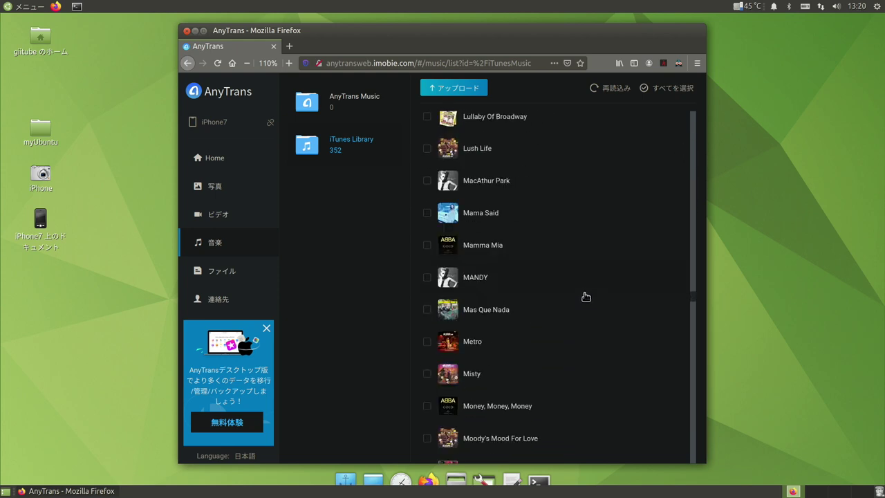
click(426, 377)
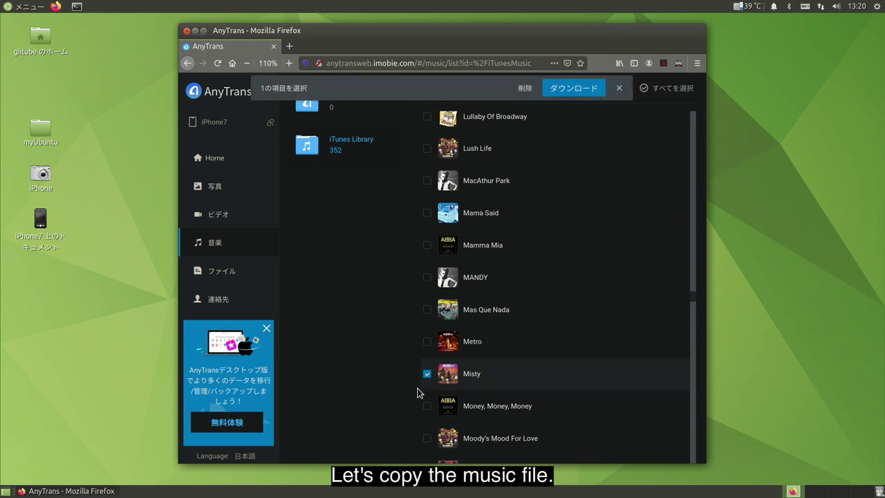
click(578, 92)
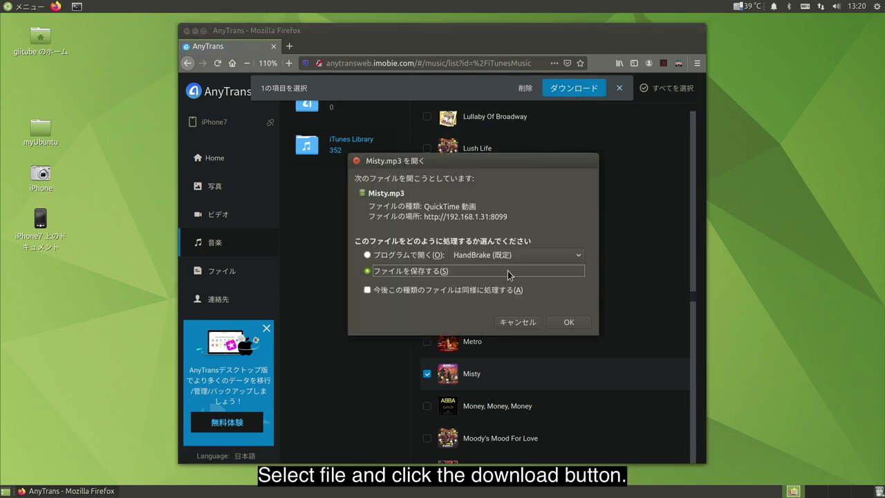
click(565, 324)
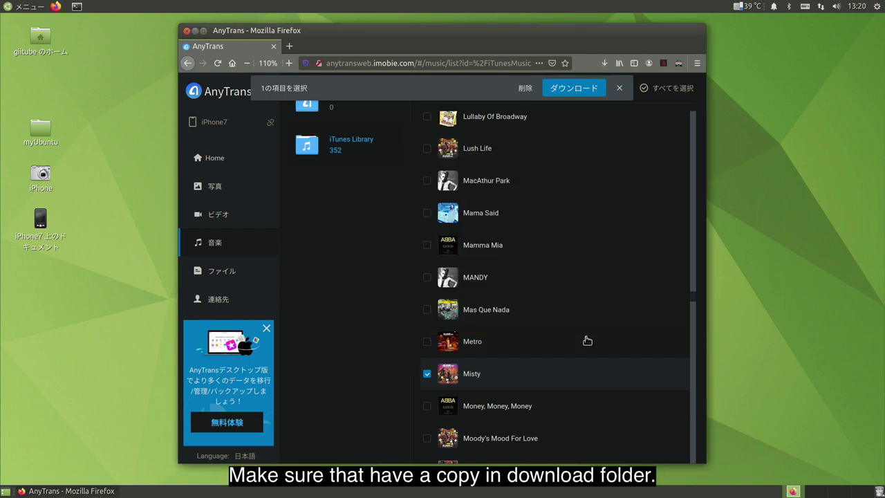
Open the home folder from the desktop to look for the downloaded Misty.mp3.
double_click(42, 34)
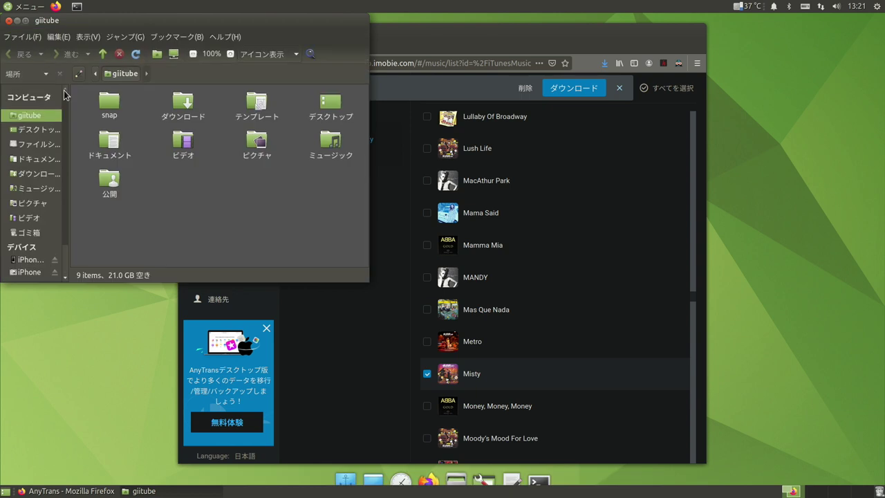